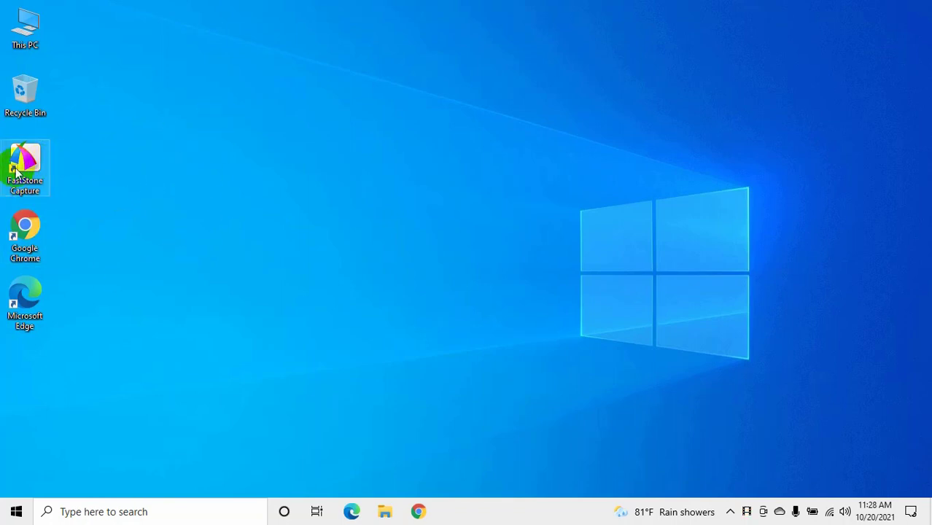
- Open Google Chrome and search the web for "rufus"
click(417, 514)
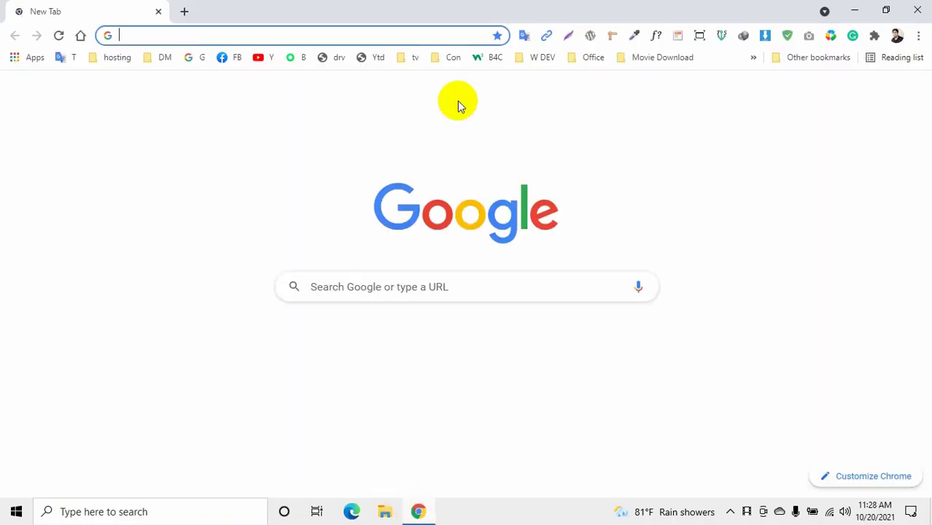
click(134, 38)
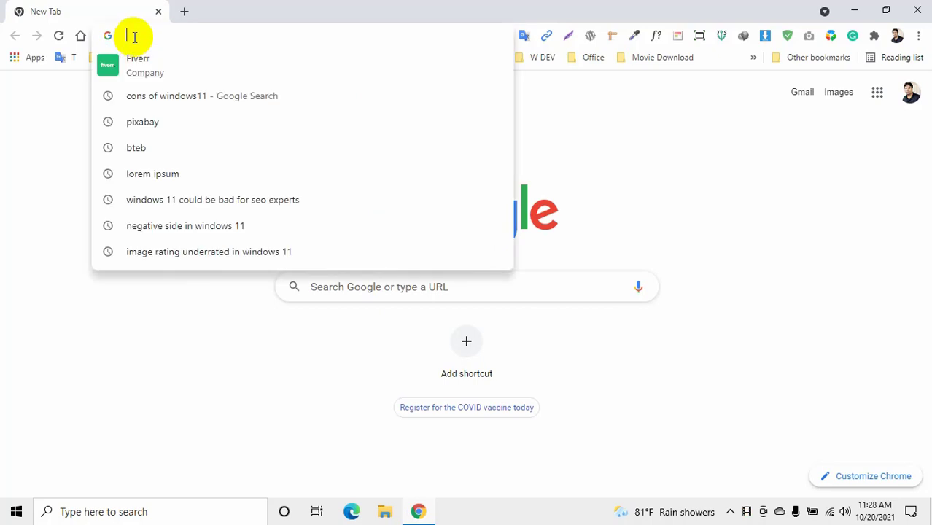
click(33, 129)
click(126, 33)
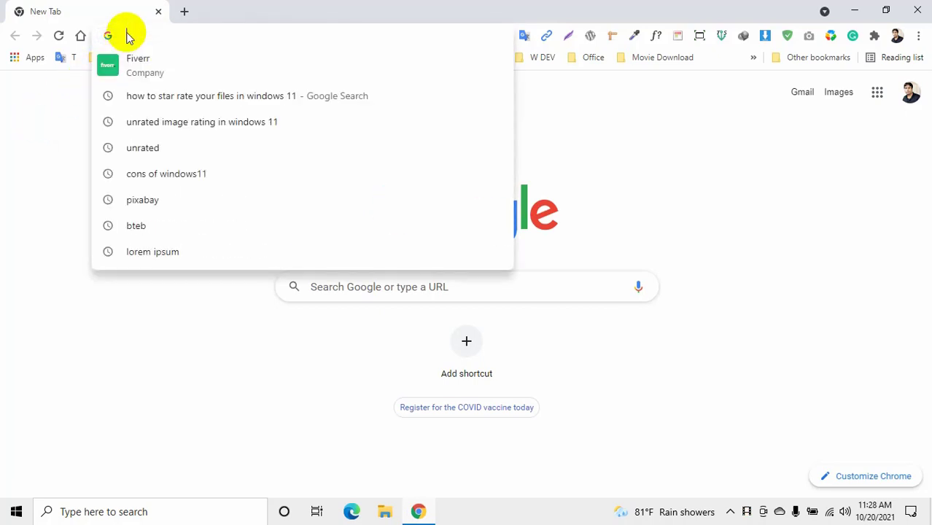
text(ri)
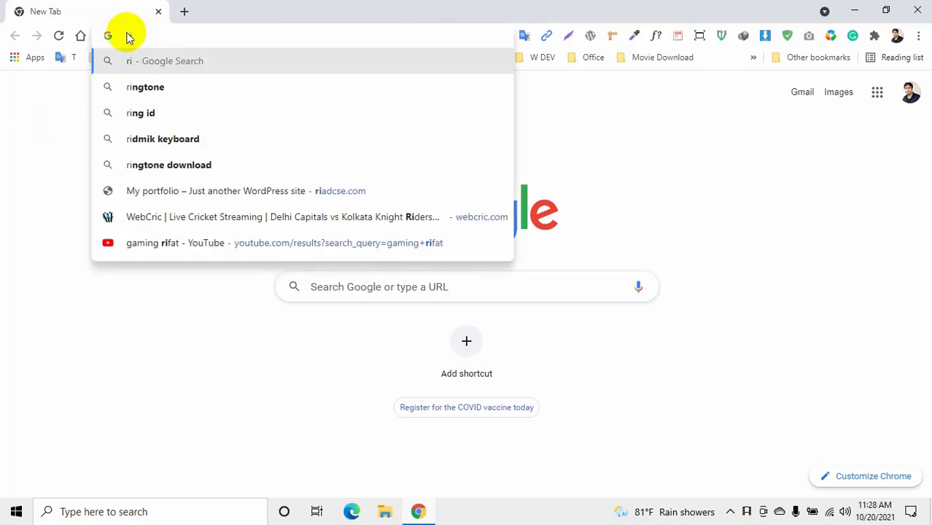
key(BackSpace)
text(ud)
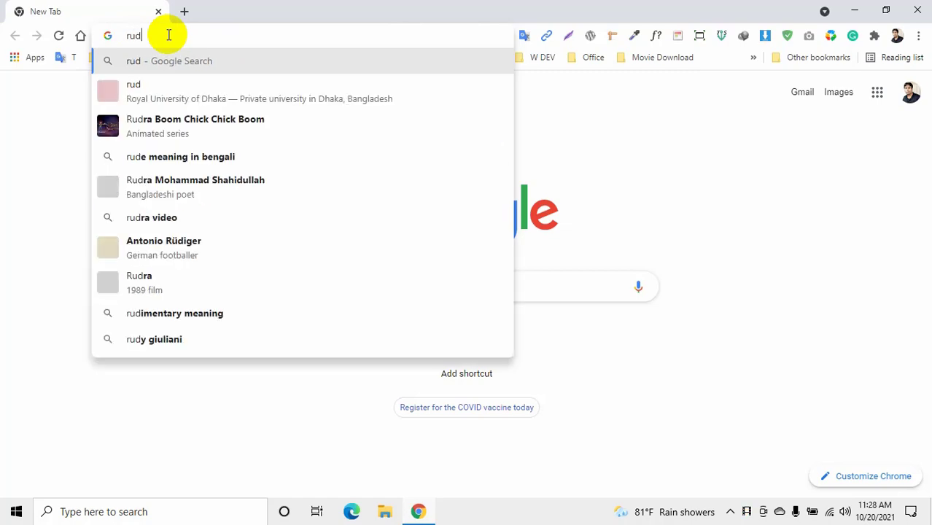
key(BackSpace)
text(fus)
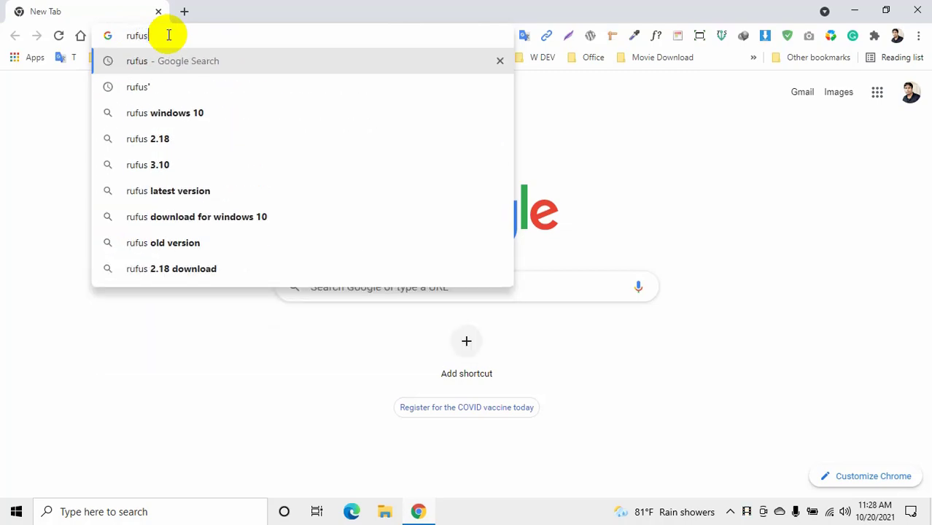
key(Return)
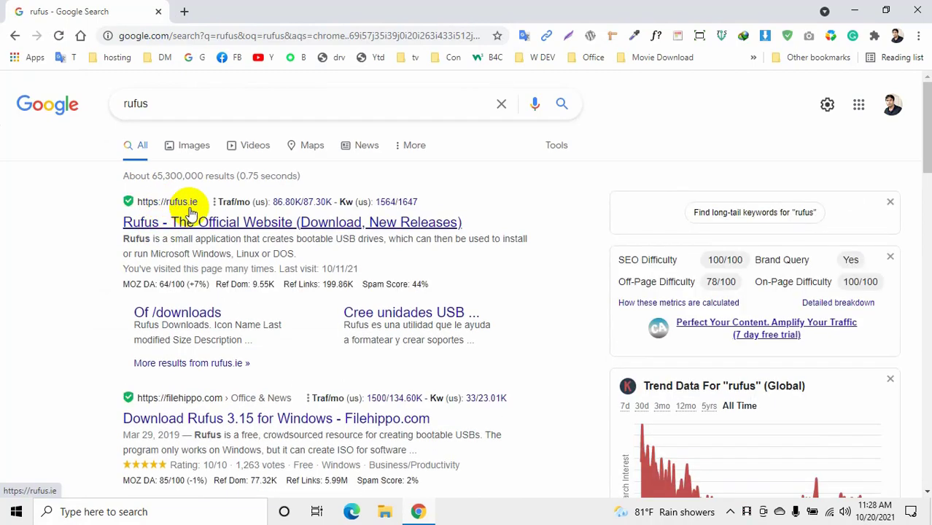
- Go to the official Rufus website and download Rufus 3.16 into the Downloads folder
click(218, 227)
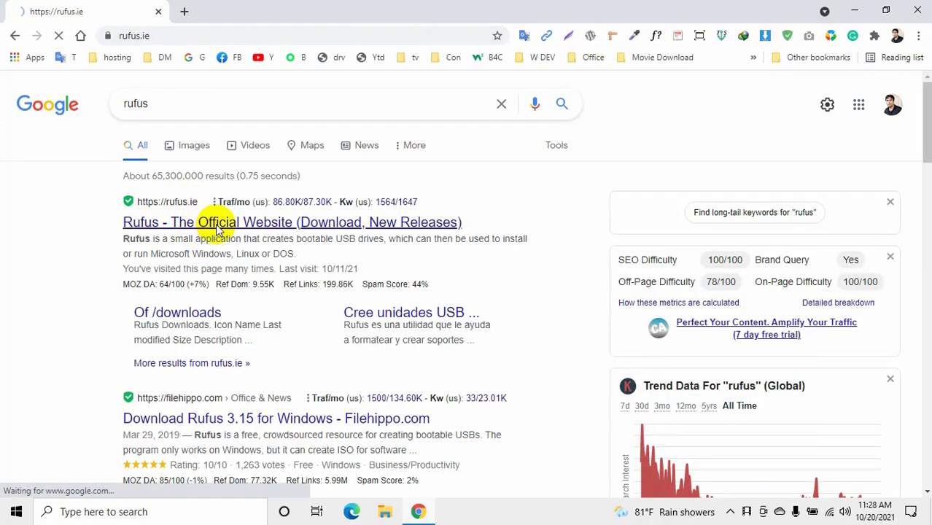
scroll(562, 208, down, 12)
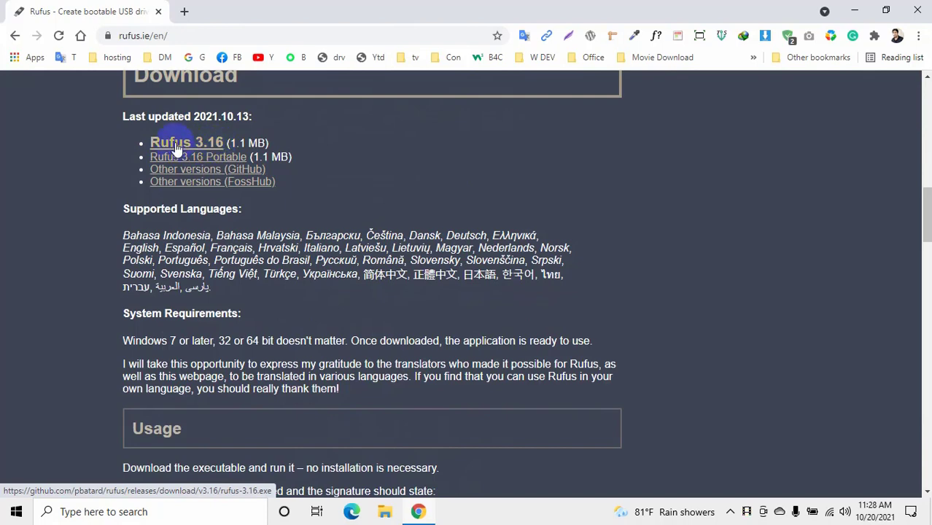
click(176, 146)
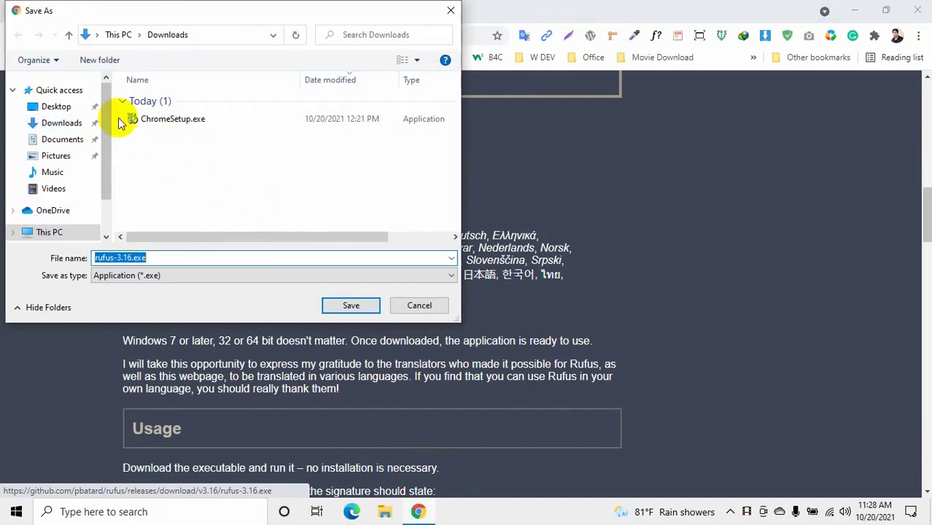
click(350, 305)
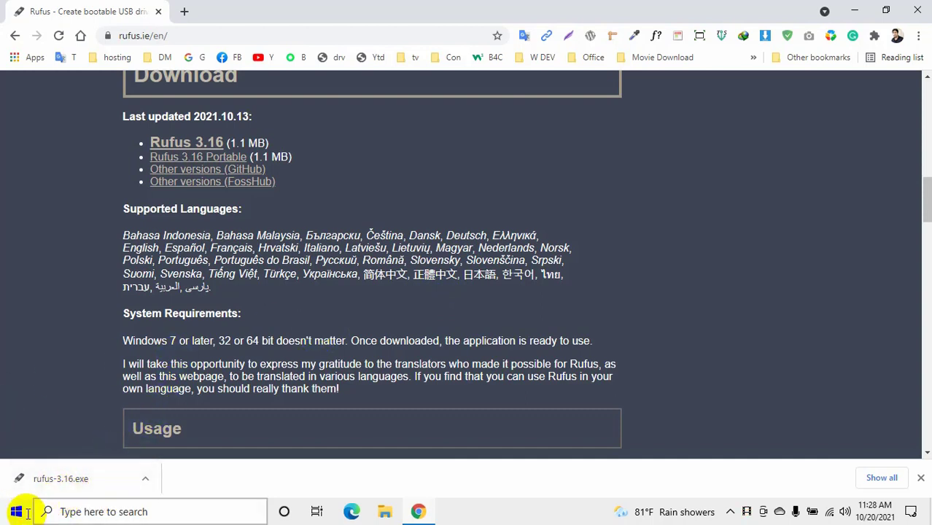
- Show the downloaded rufus-3.16.exe in its folder, run it, and allow Rufus to check for updates online
click(82, 474)
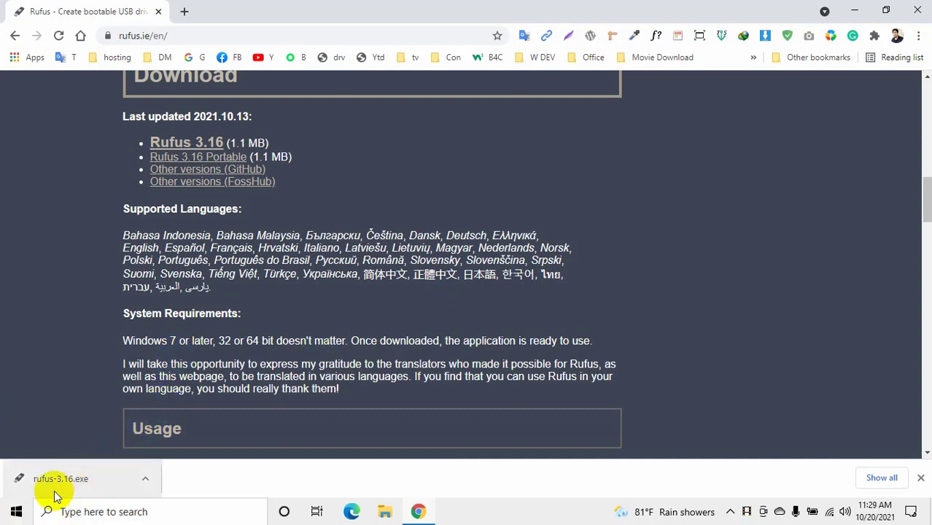
click(147, 482)
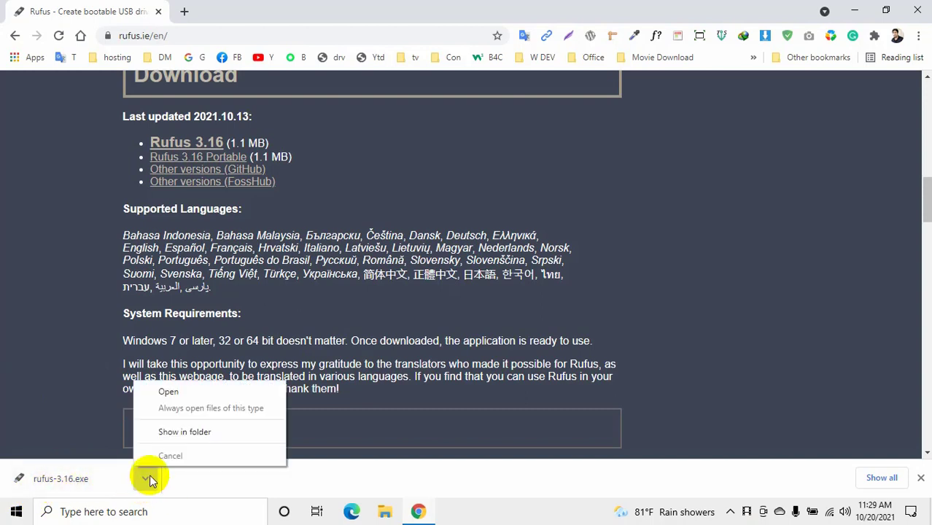
click(178, 432)
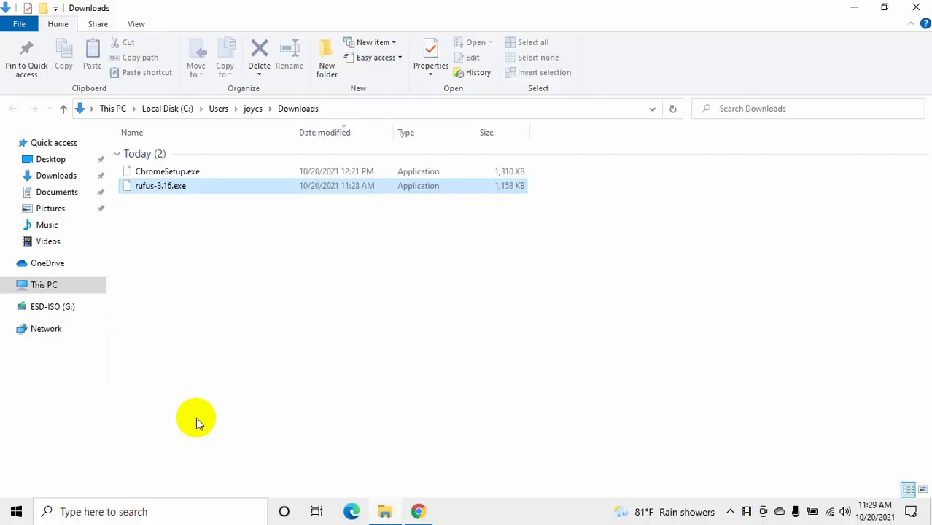
click(178, 213)
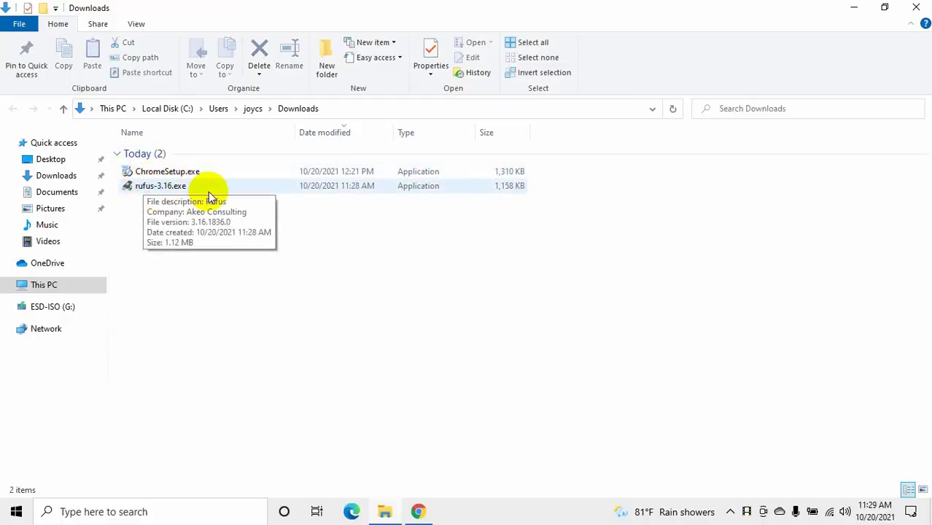
double_click(148, 192)
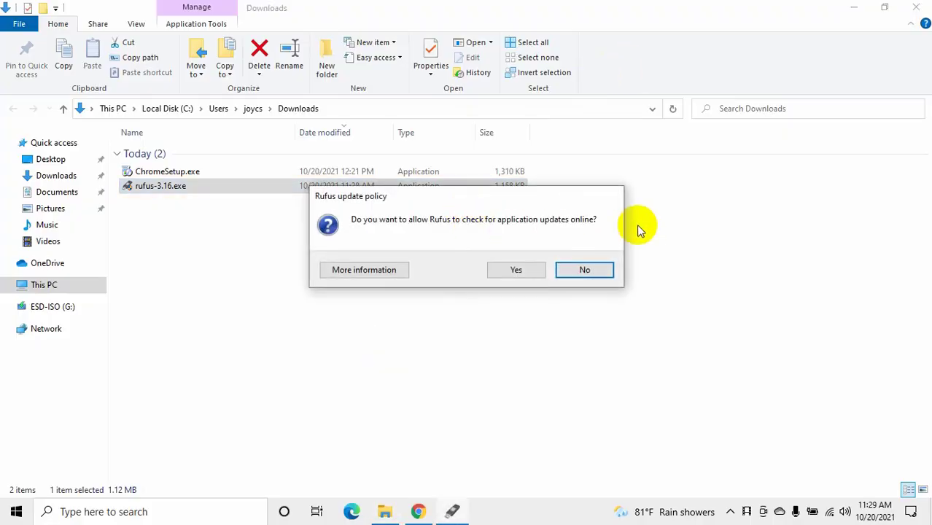
click(515, 271)
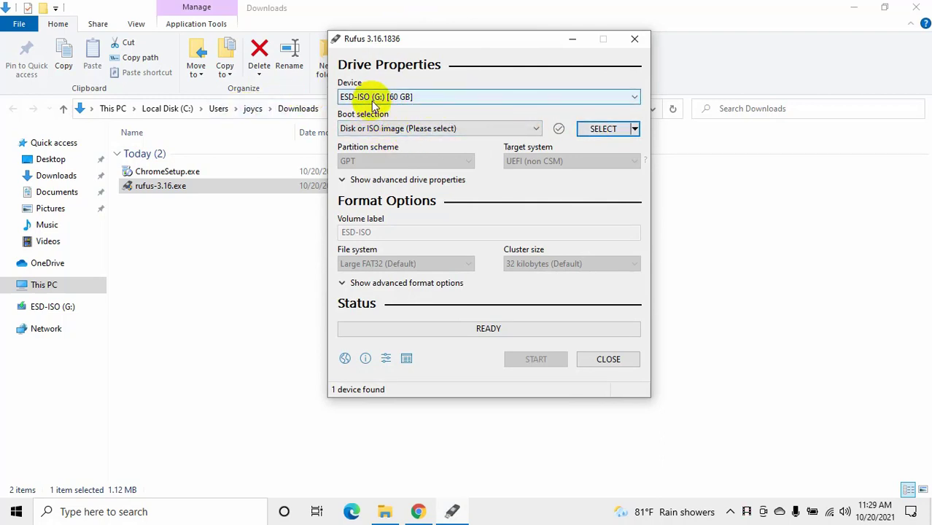
- Close the Downloads folder window, minimize Chrome, and open This PC from the desktop
click(916, 7)
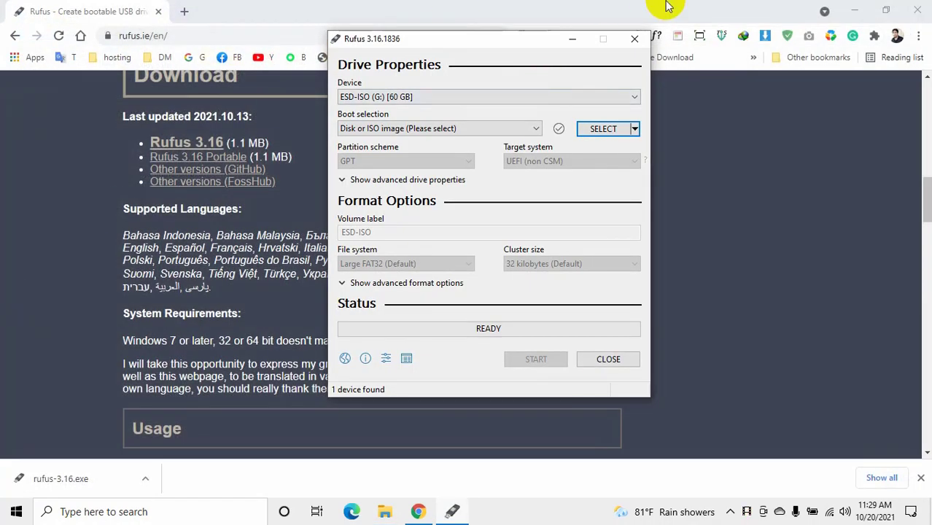
click(856, 10)
double_click(32, 28)
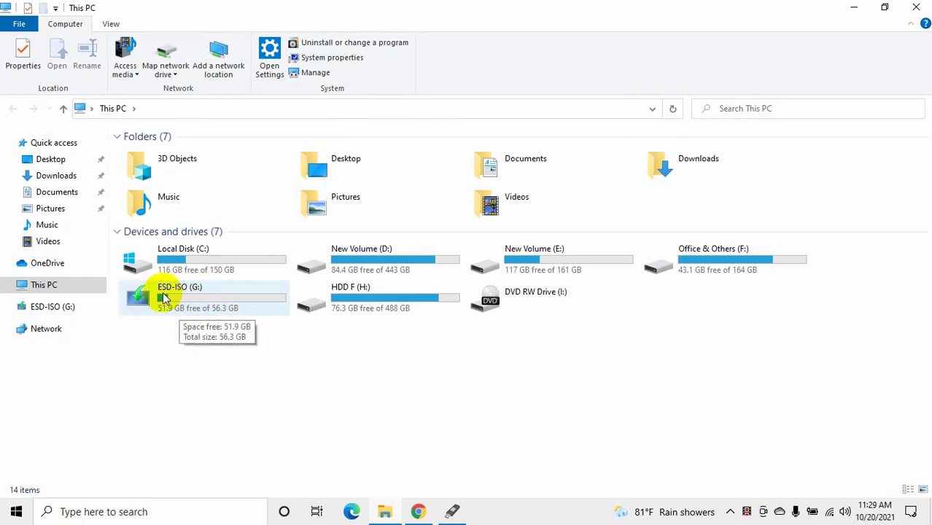
- Quick-format the ESD-ISO (G:) drive as exFAT with the default settings, then close the format dialog and This PC
click(162, 297)
right_click(165, 300)
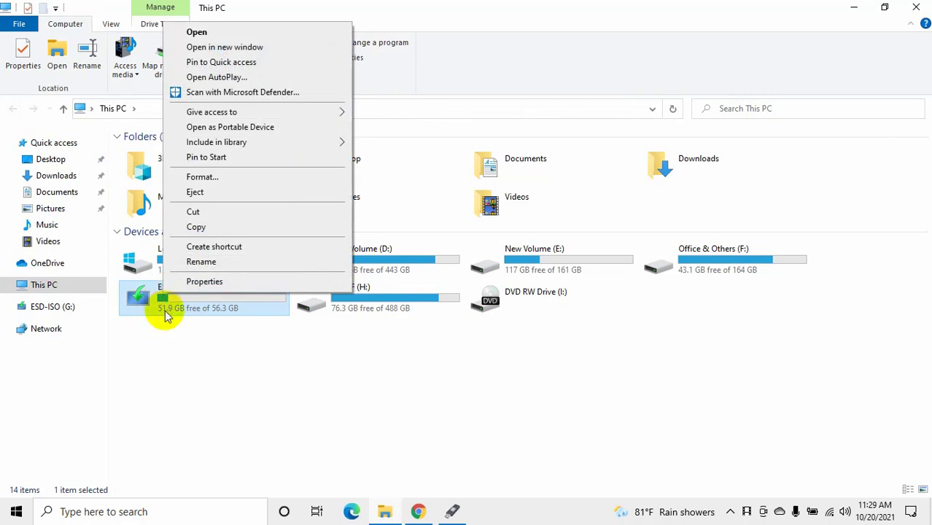
click(200, 177)
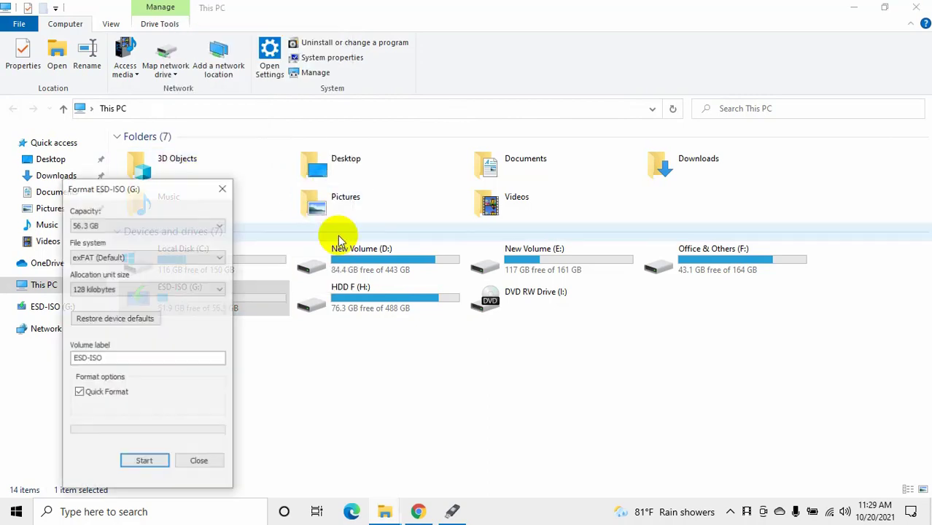
click(143, 460)
click(490, 256)
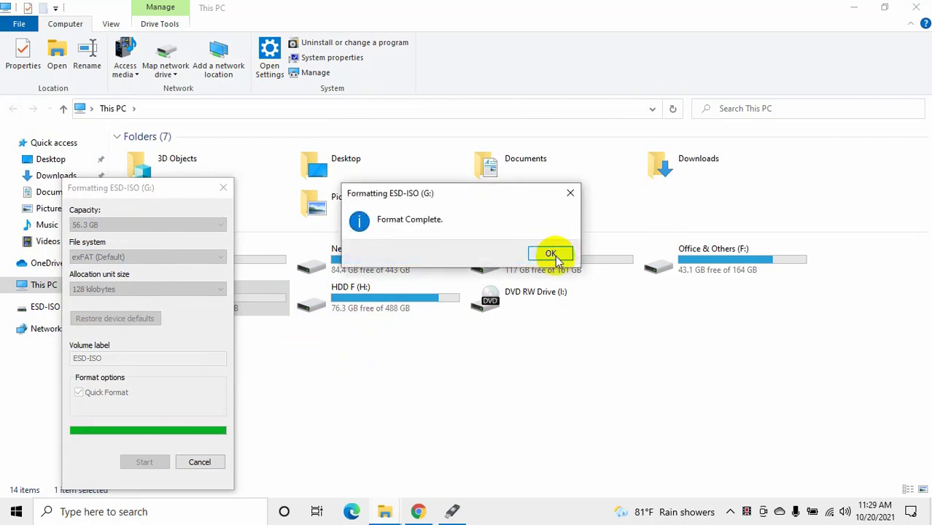
click(548, 252)
click(209, 461)
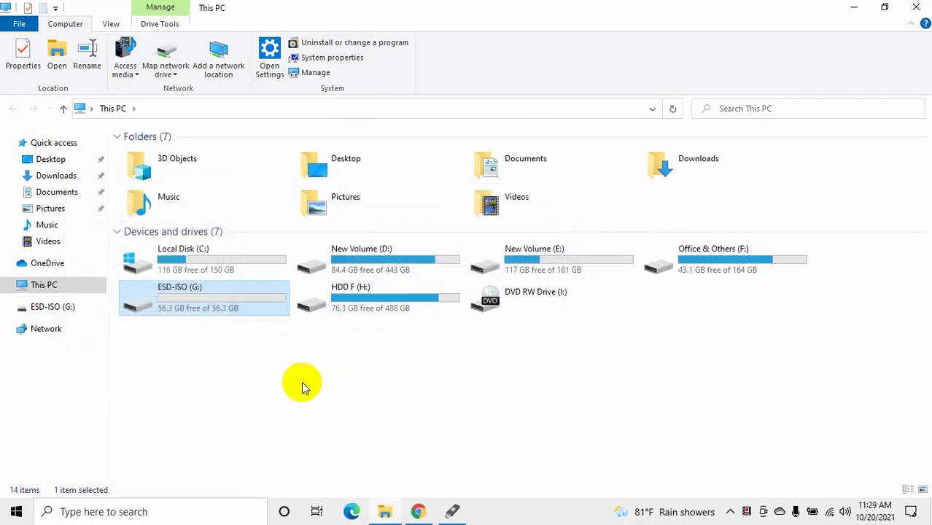
click(414, 377)
click(916, 7)
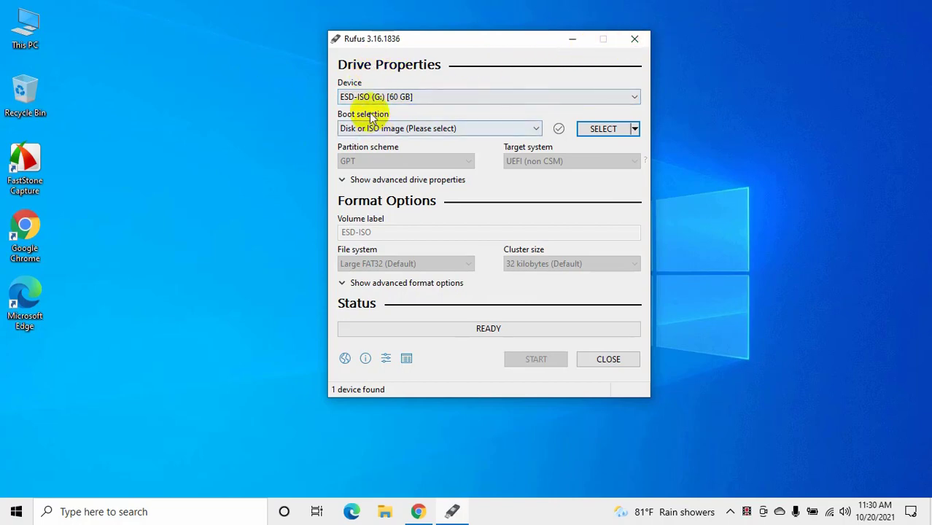
- Close Rufus and relaunch rufus-3.16.exe from the Downloads folder in File Explorer
click(634, 39)
click(21, 45)
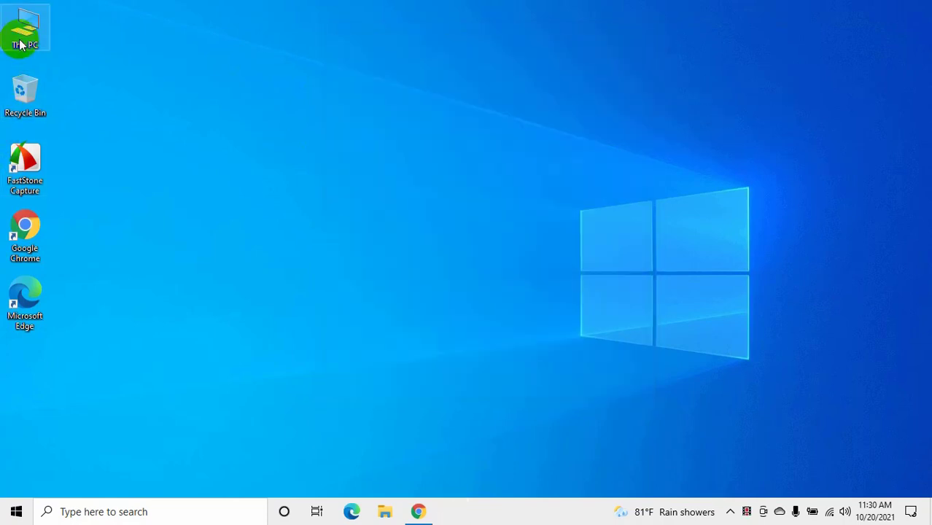
double_click(20, 45)
click(19, 23)
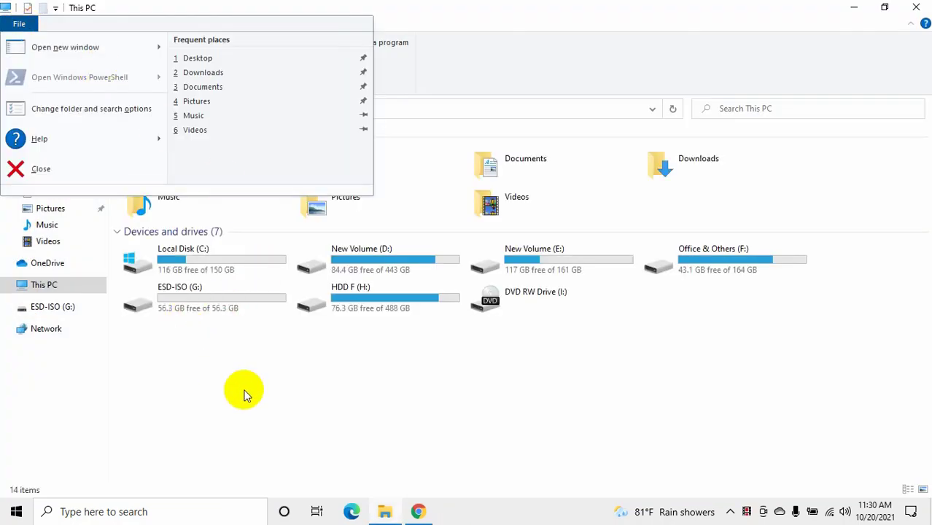
click(244, 391)
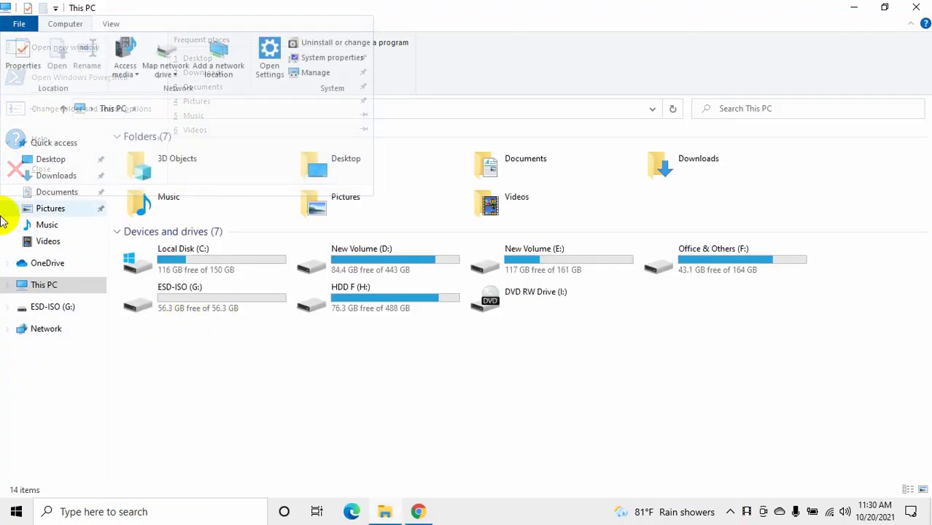
click(52, 175)
click(143, 192)
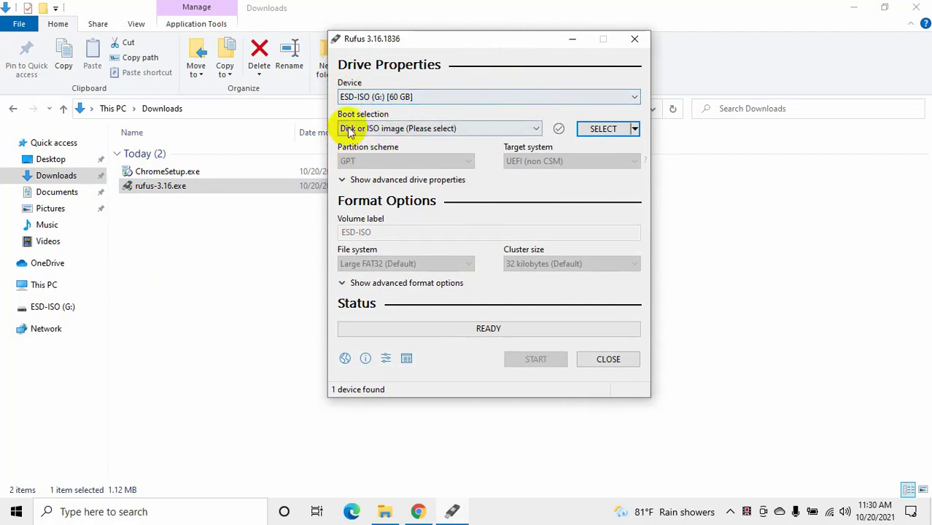
- Start selecting a boot image and browse to the Oparating Software folder inside SOFTWARE on New Volume (D:)
click(603, 129)
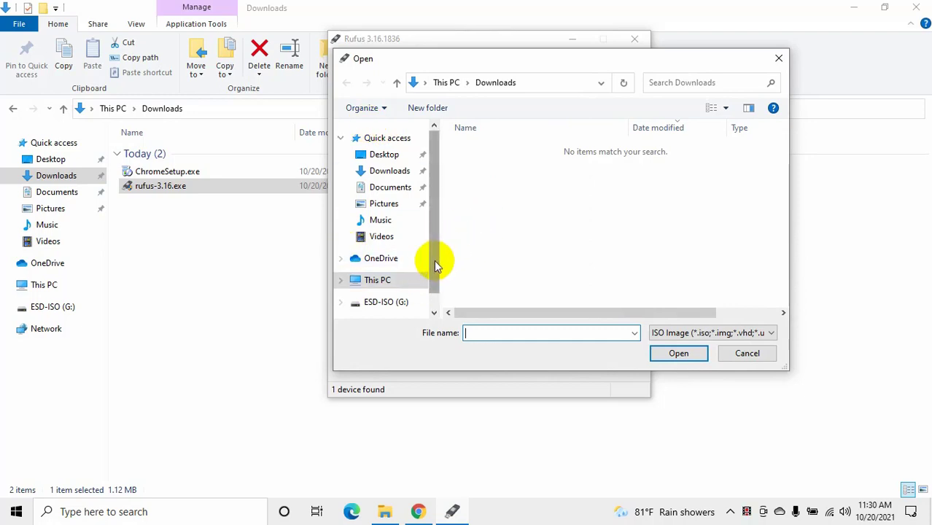
drag(434, 260, 435, 289)
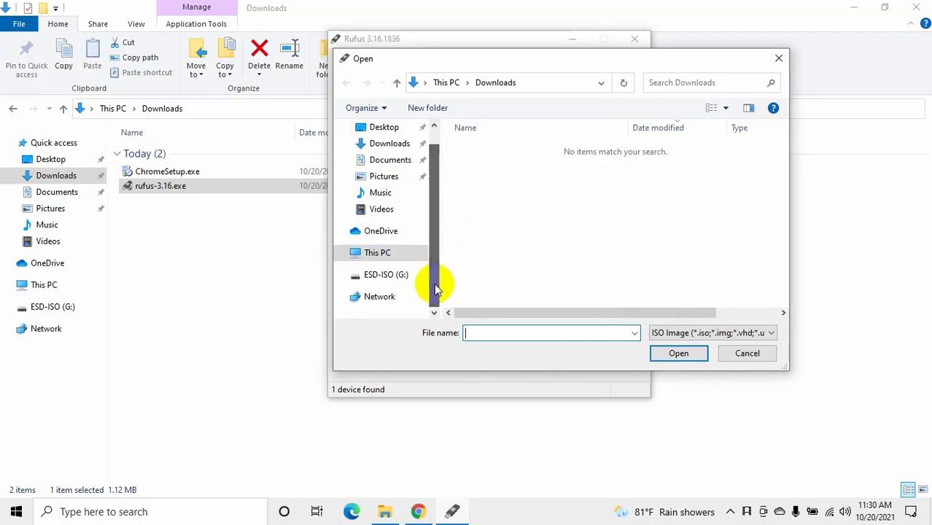
click(342, 253)
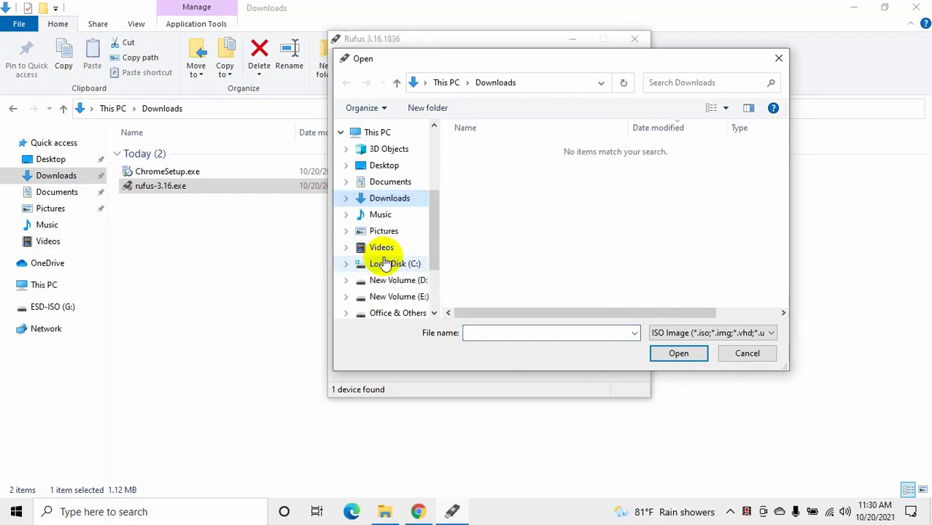
drag(437, 245, 435, 286)
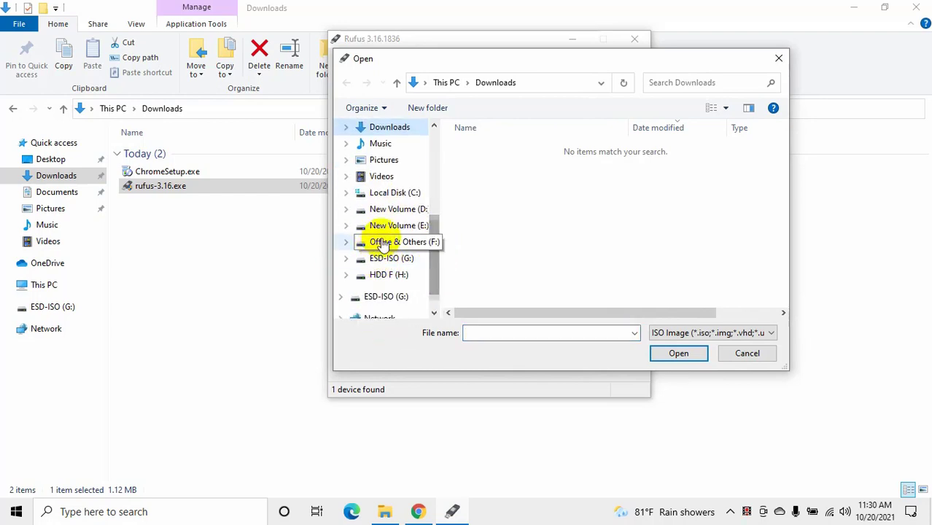
click(408, 210)
scroll(533, 233, down, 4)
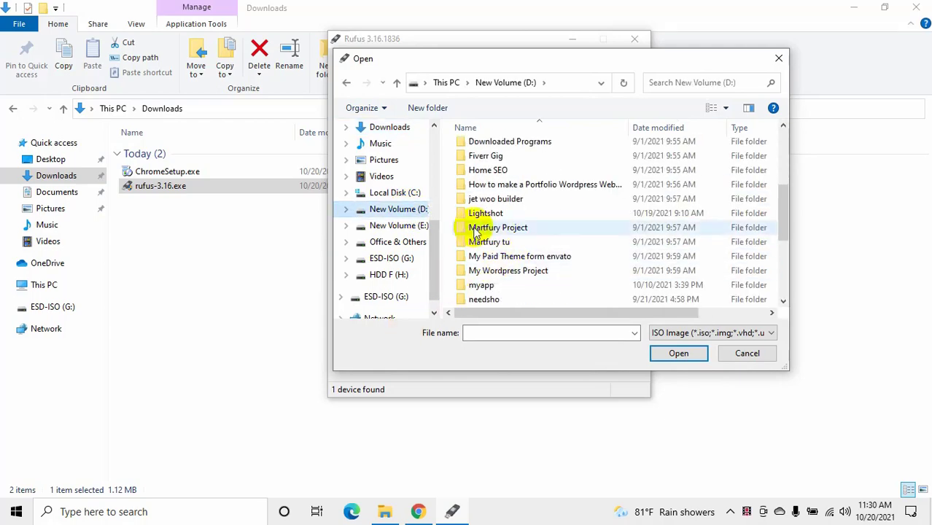
scroll(476, 232, down, 3)
double_click(483, 286)
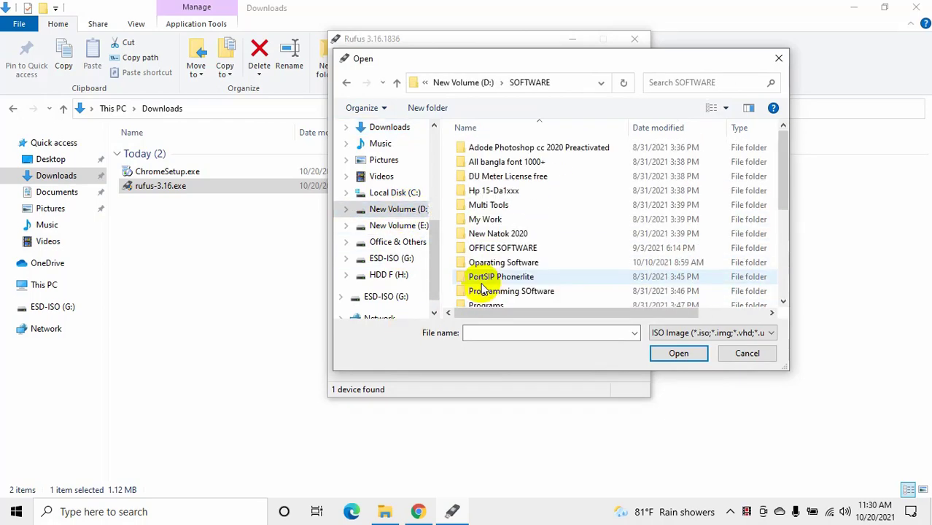
scroll(497, 219, down, 2)
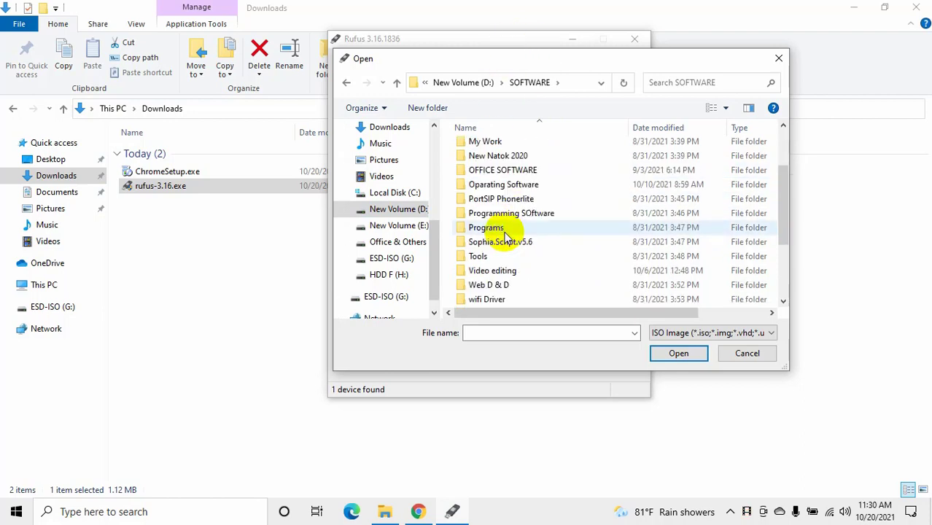
double_click(480, 188)
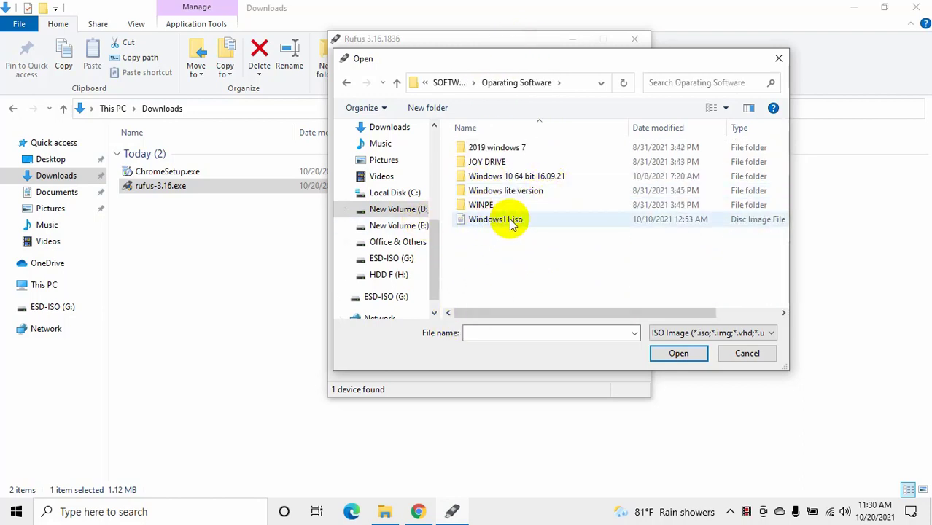
double_click(506, 177)
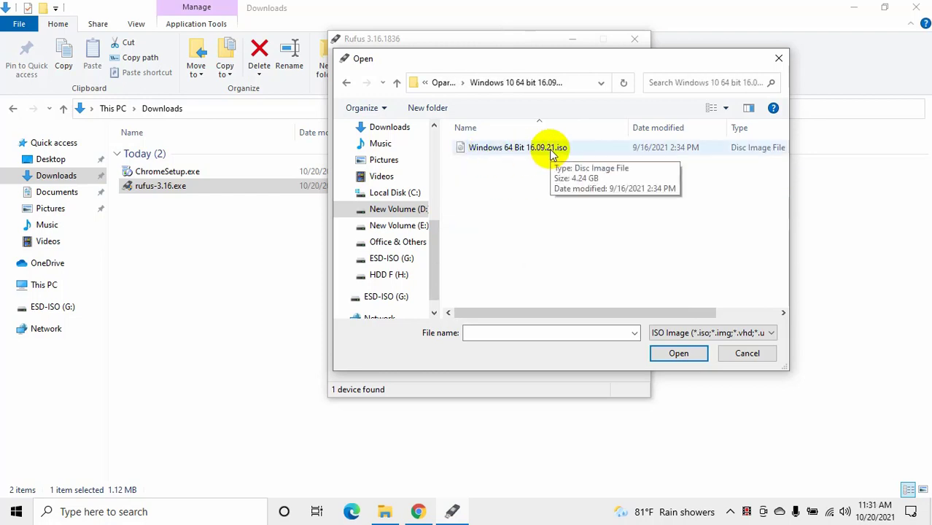
click(398, 86)
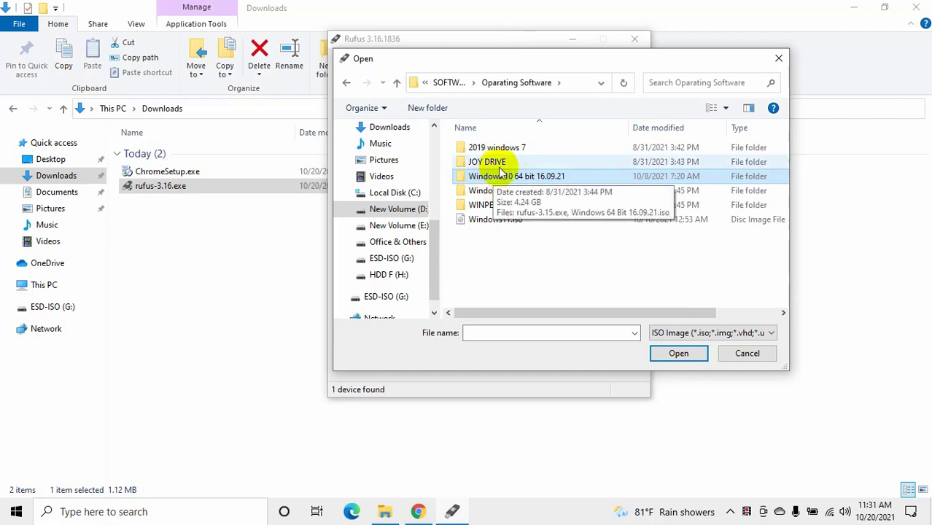
double_click(490, 177)
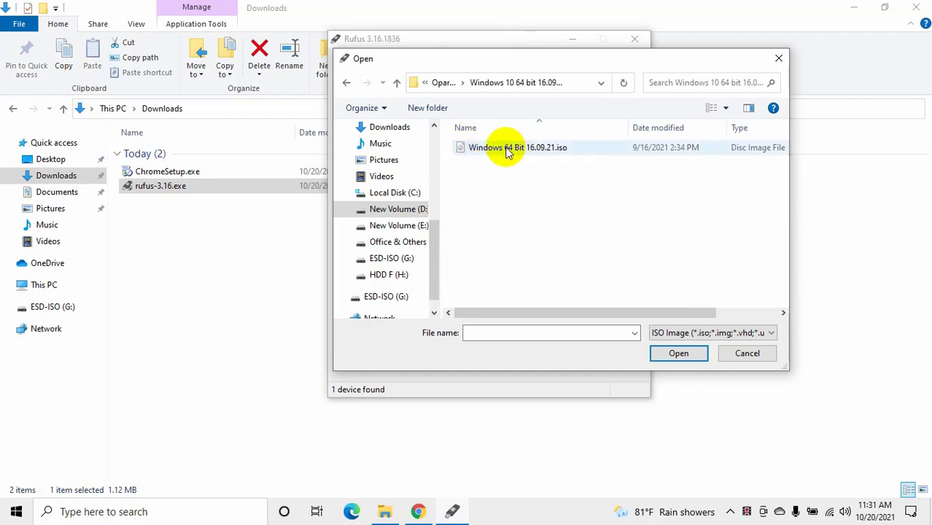
click(505, 149)
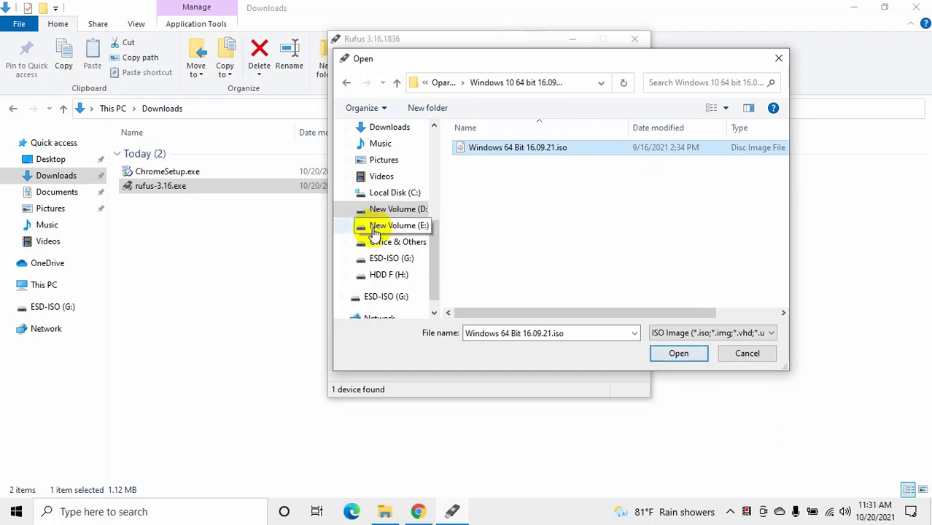
click(397, 83)
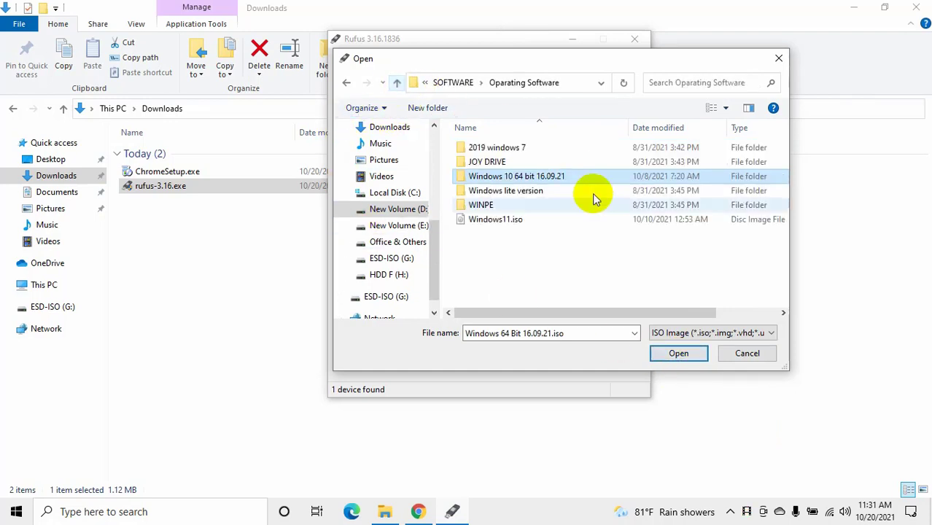
- Load Windows11.iso as the boot image and choose GPT as the partition scheme
click(495, 223)
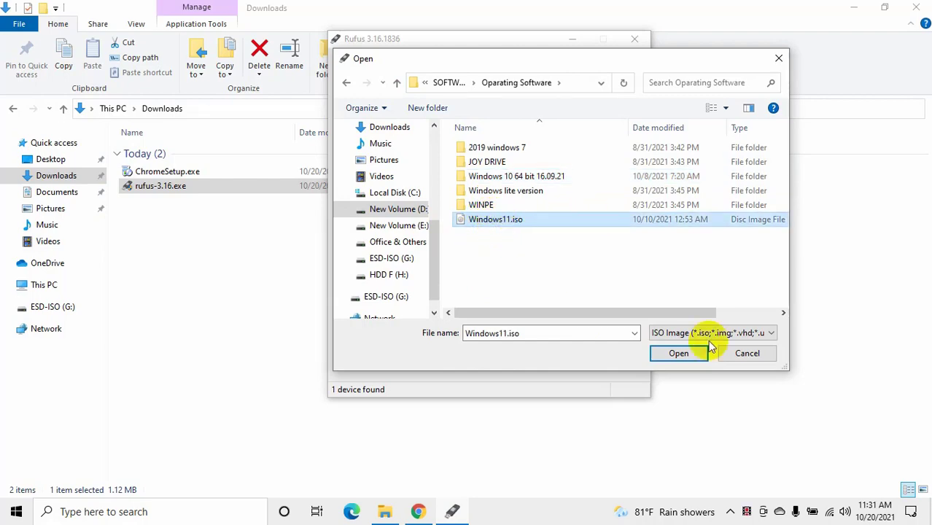
click(683, 353)
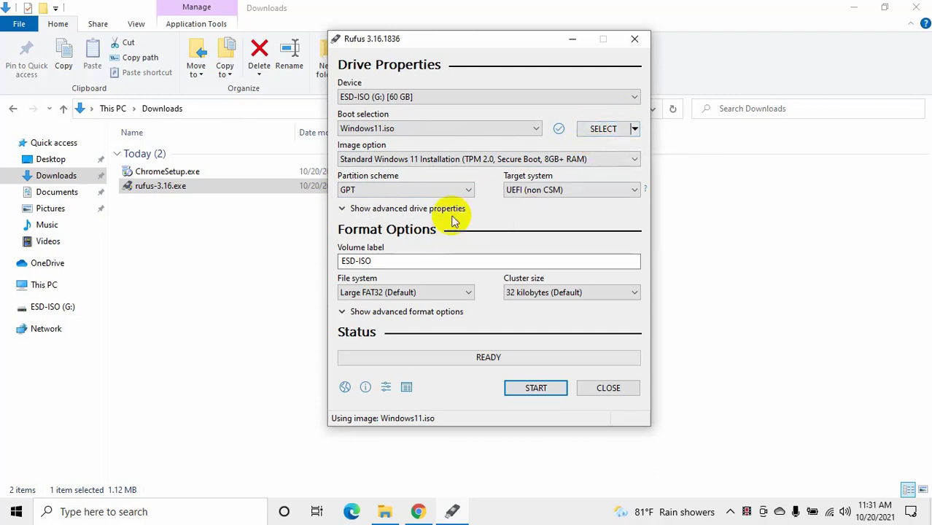
click(469, 190)
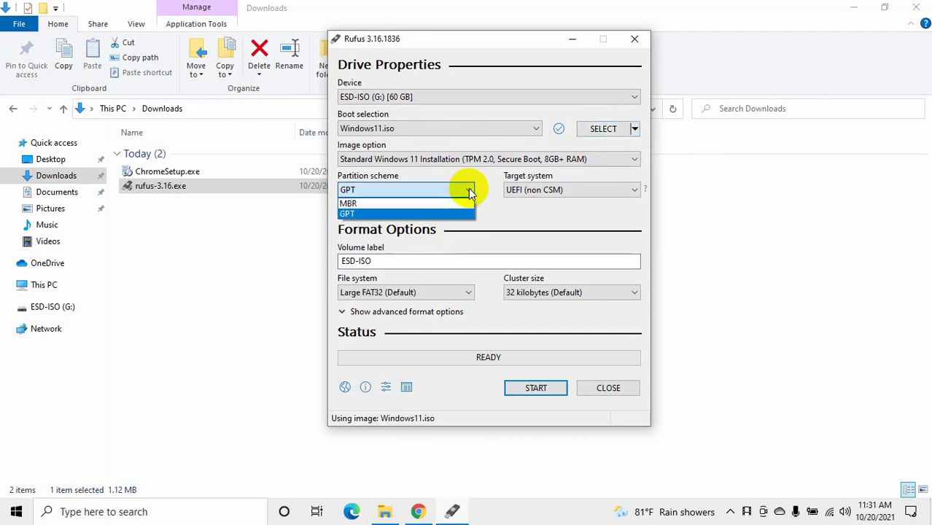
click(348, 214)
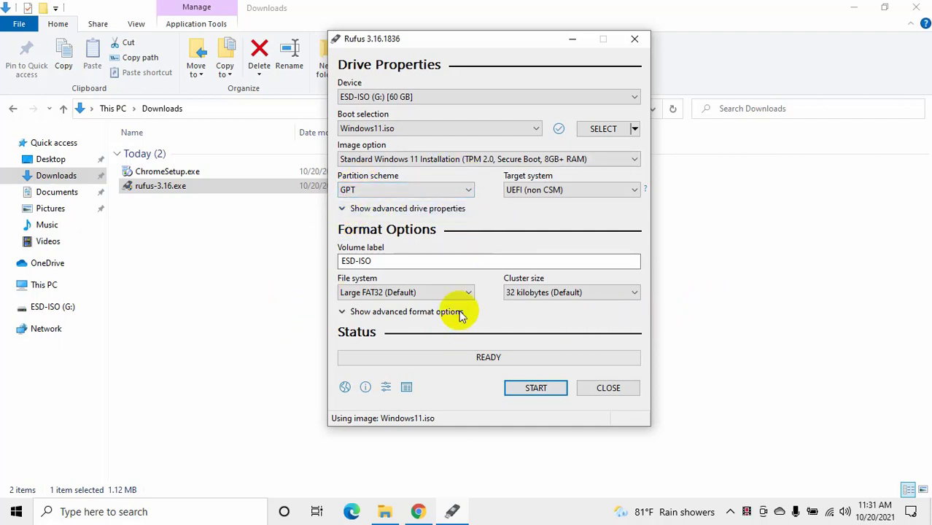
- Close the Downloads window and open Computer Management for This PC from the desktop
click(919, 7)
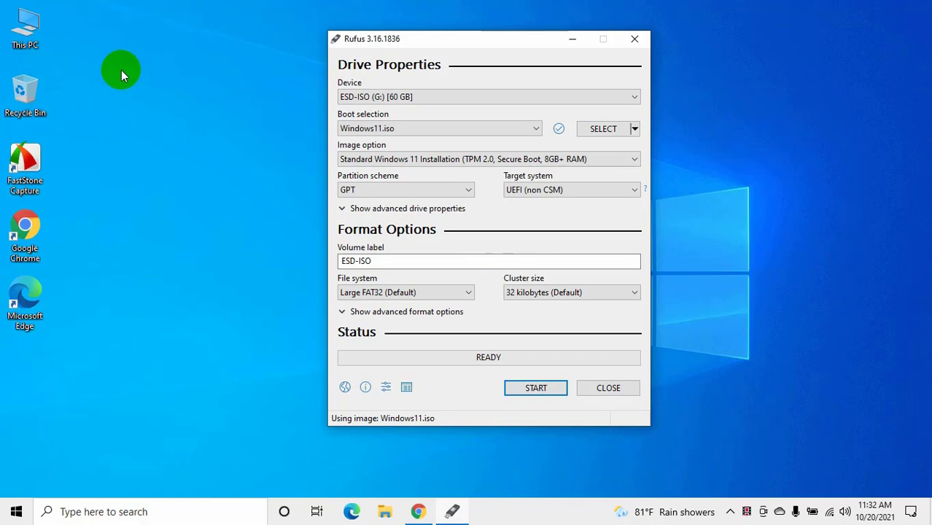
right_click(23, 38)
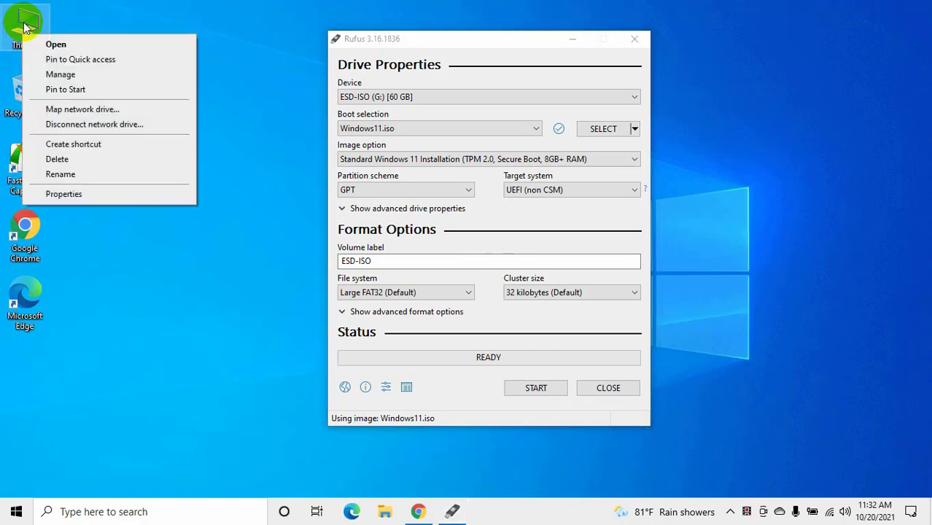
click(70, 76)
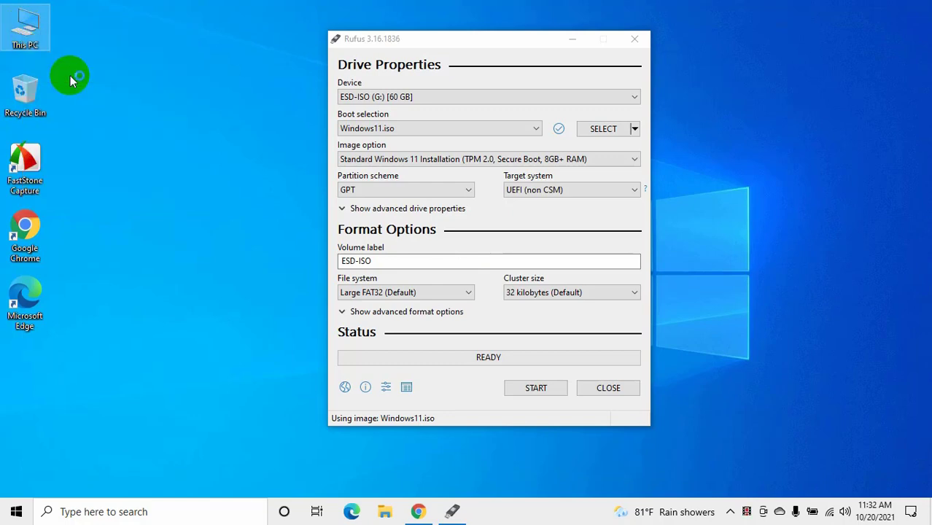
click(26, 20)
- Minimize Computer Management, show the Manage option for This PC in File Explorer, and close that window
click(609, 20)
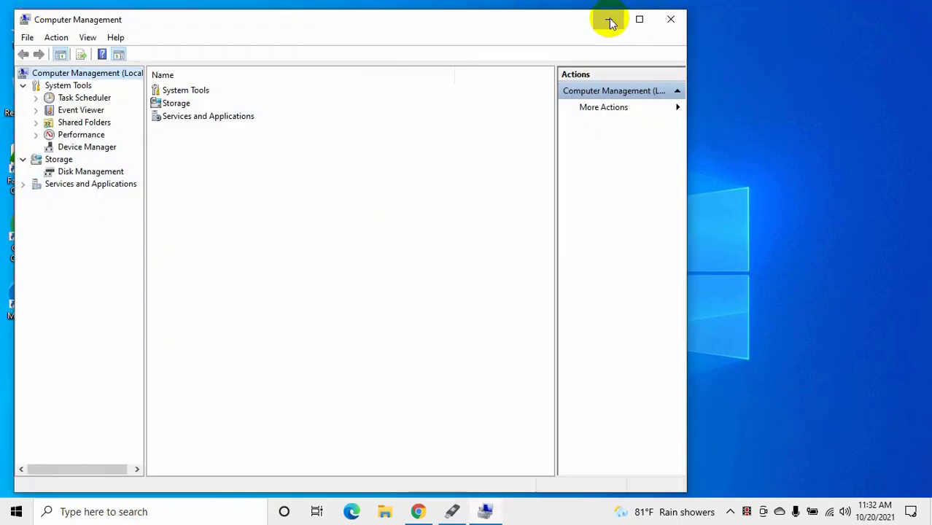
click(608, 19)
double_click(28, 24)
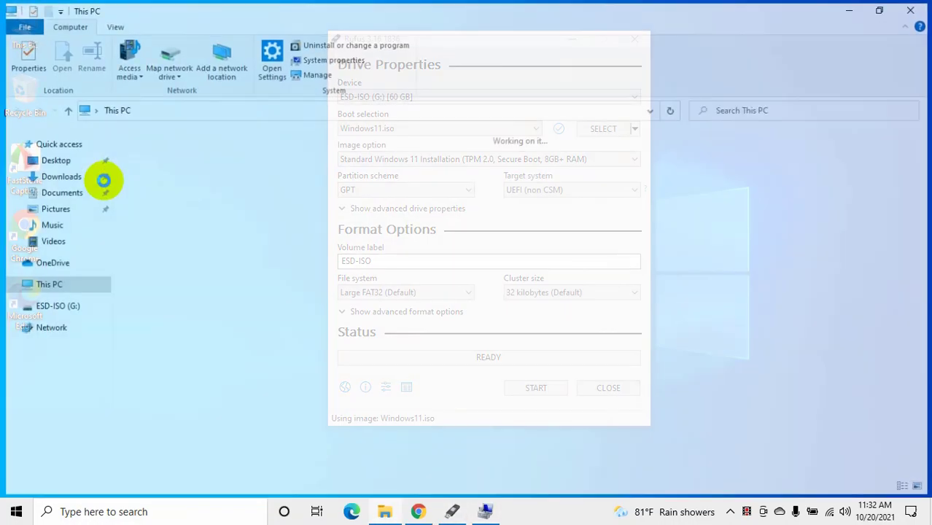
right_click(40, 285)
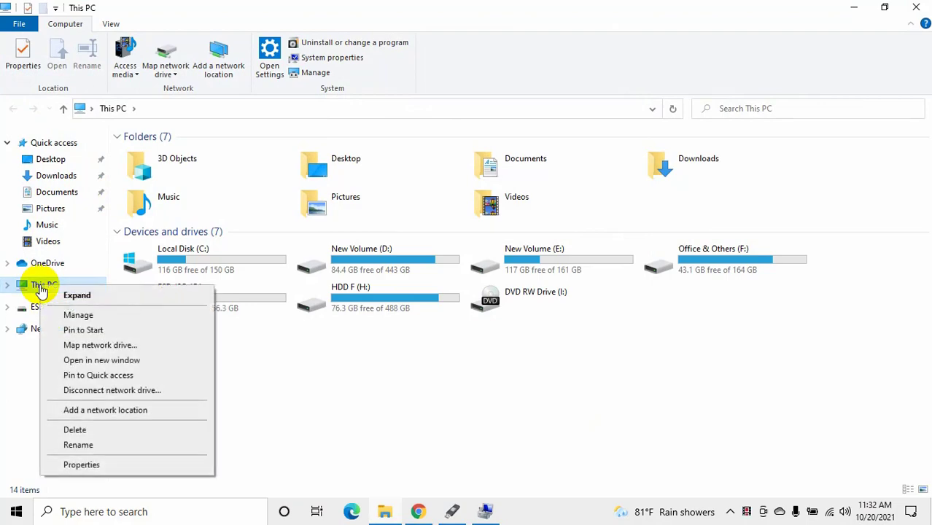
click(920, 6)
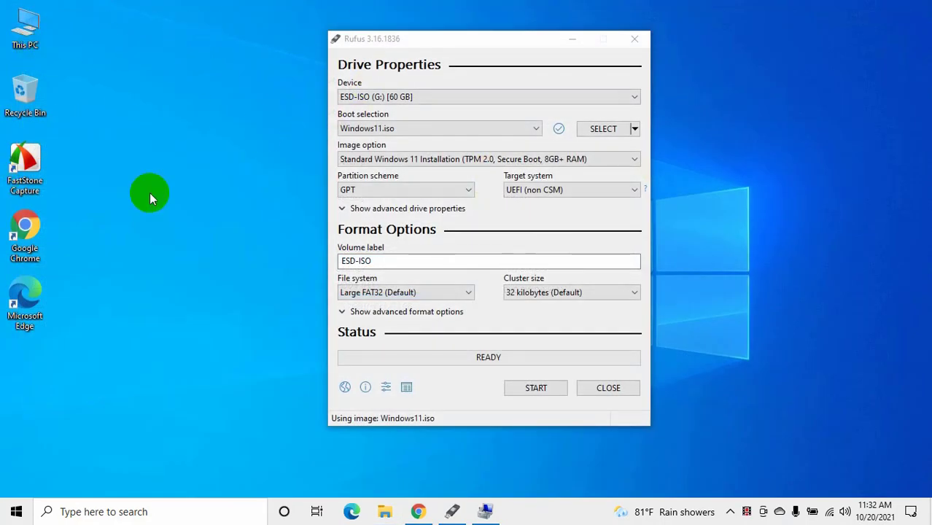
- Bring Computer Management back maximized, display Disk Management, and select the (C:) volume to find its disk
click(485, 512)
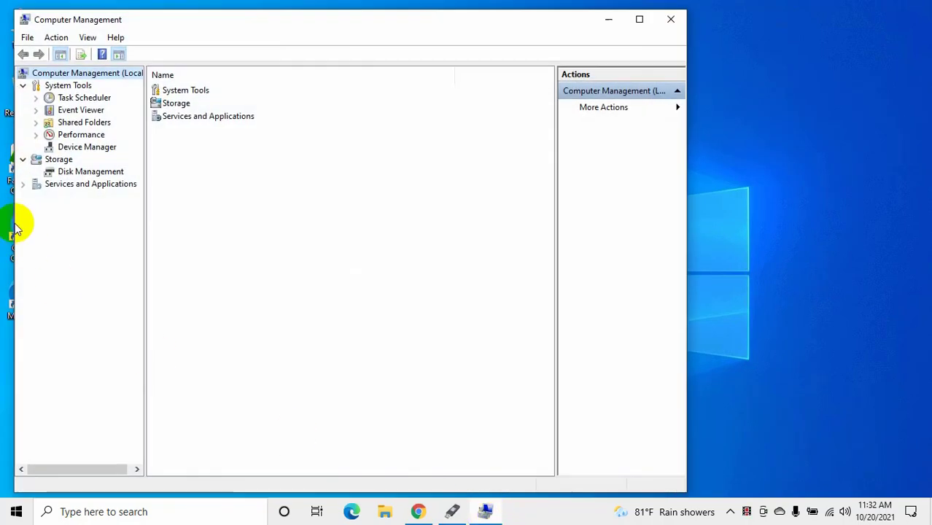
click(639, 19)
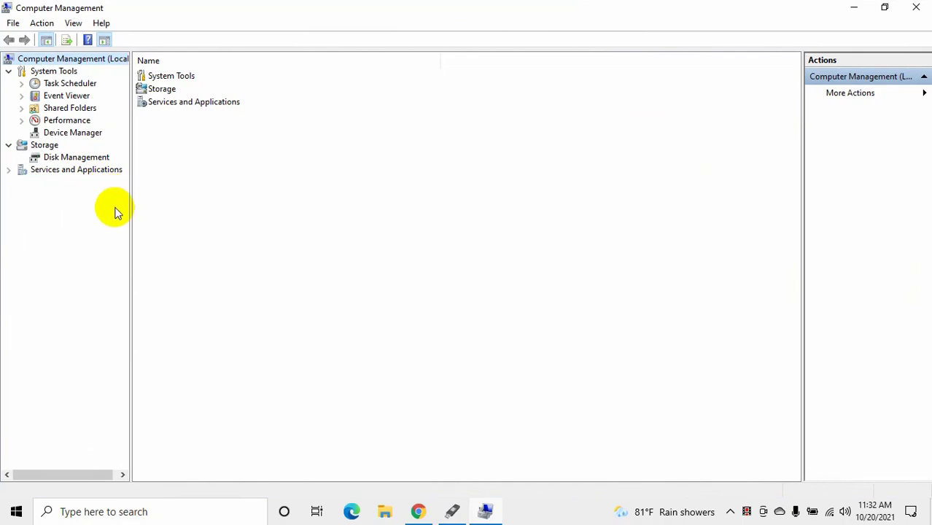
click(64, 160)
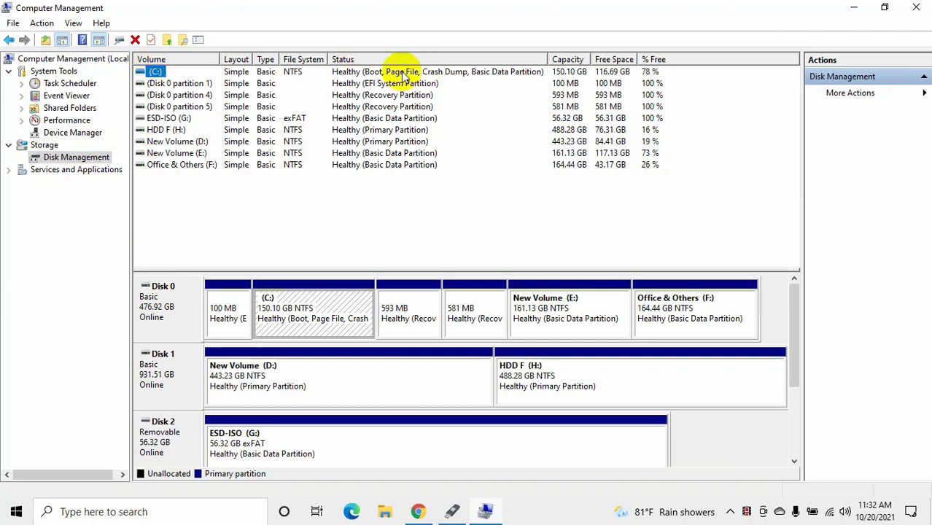
click(379, 78)
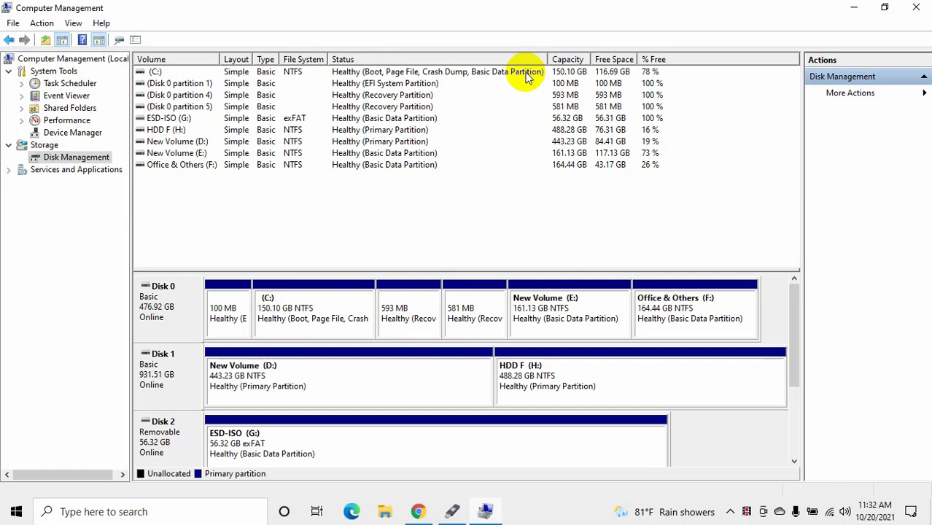
click(154, 72)
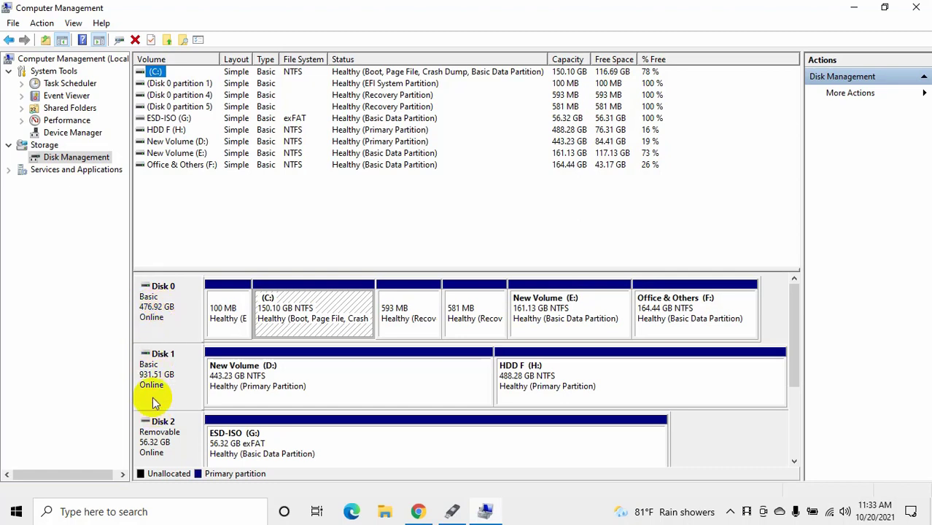
- Check Disk 0's partition style in its volume properties, then close the properties and Computer Management
right_click(147, 307)
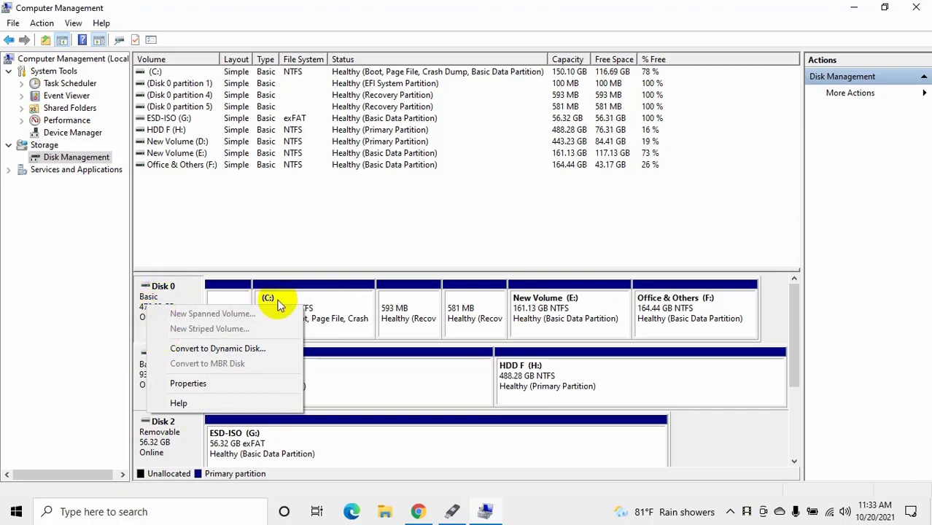
click(190, 384)
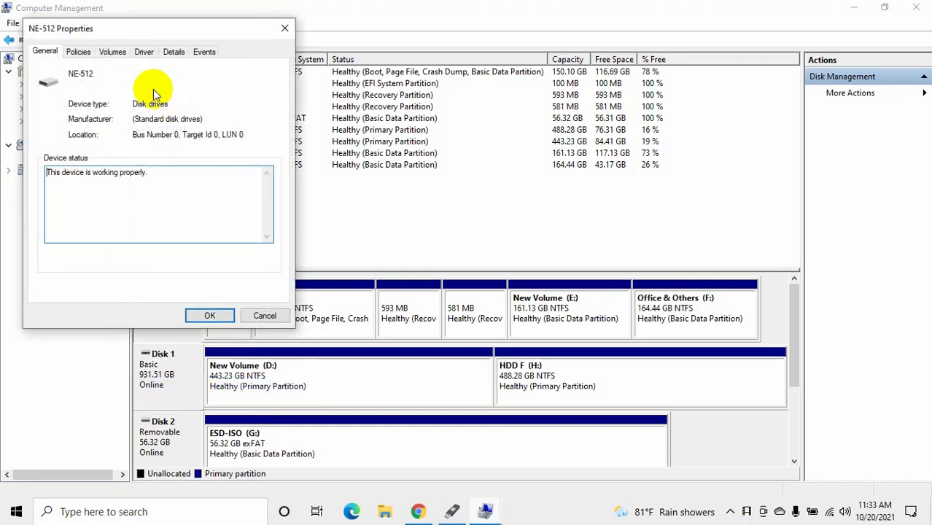
click(112, 56)
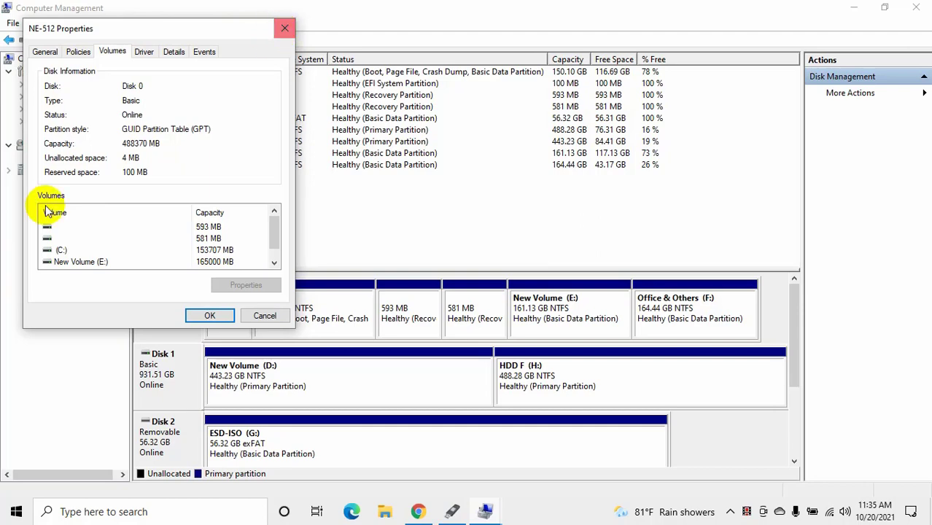
click(285, 28)
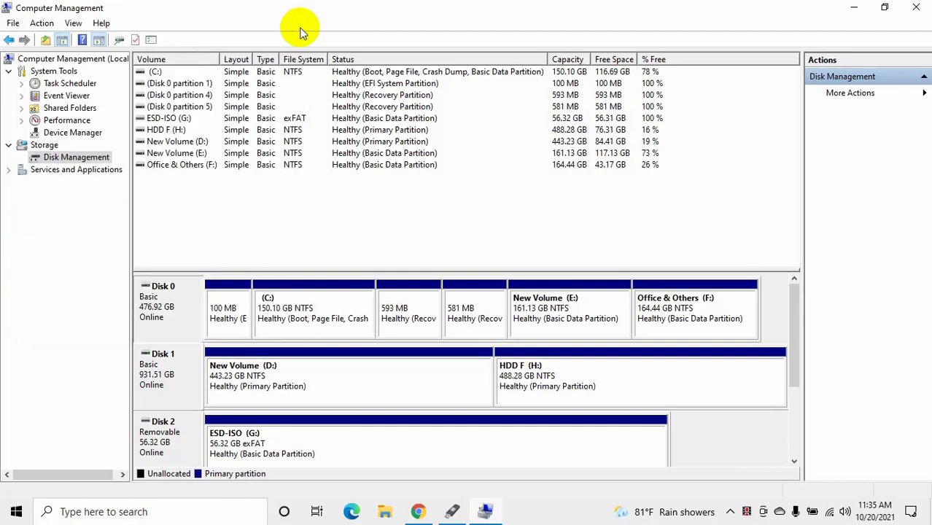
click(916, 7)
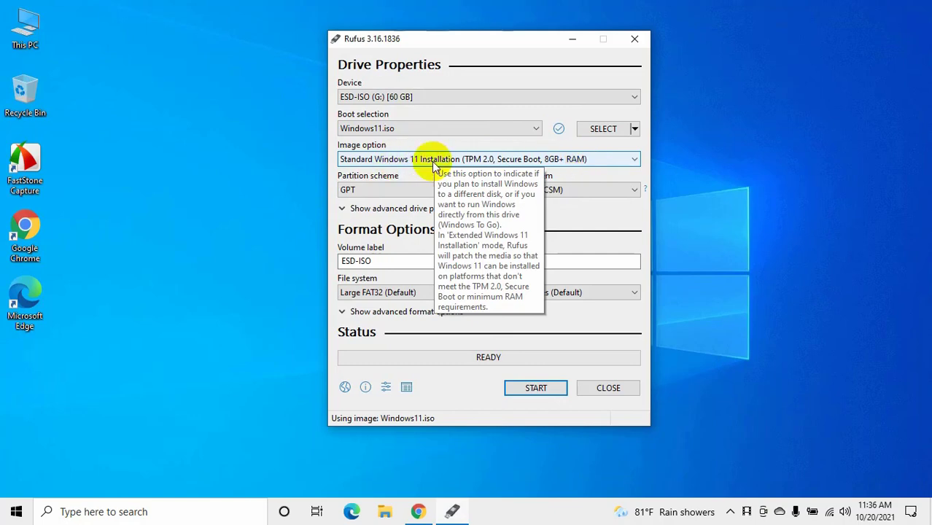
- Try the Extended Windows 11 Installation image option, return to Standard Windows 11 Installation, and review the available options again
click(629, 160)
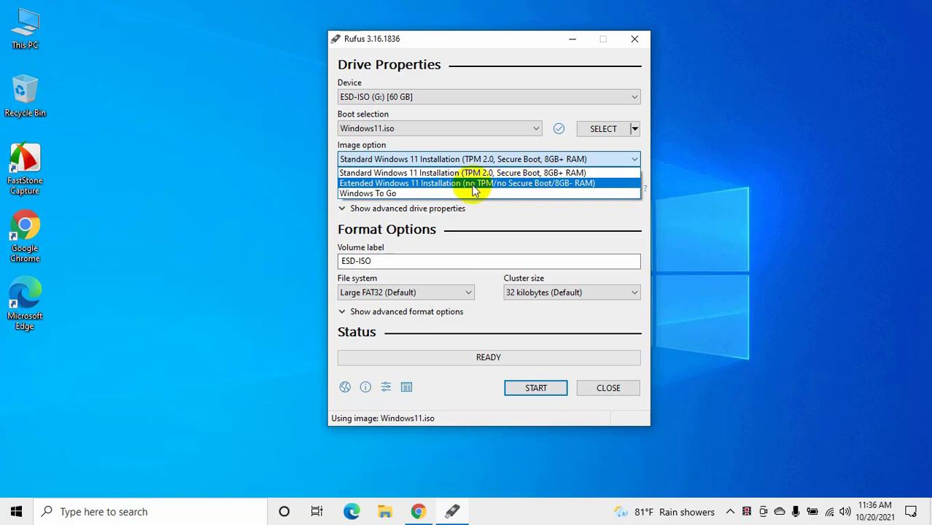
click(527, 182)
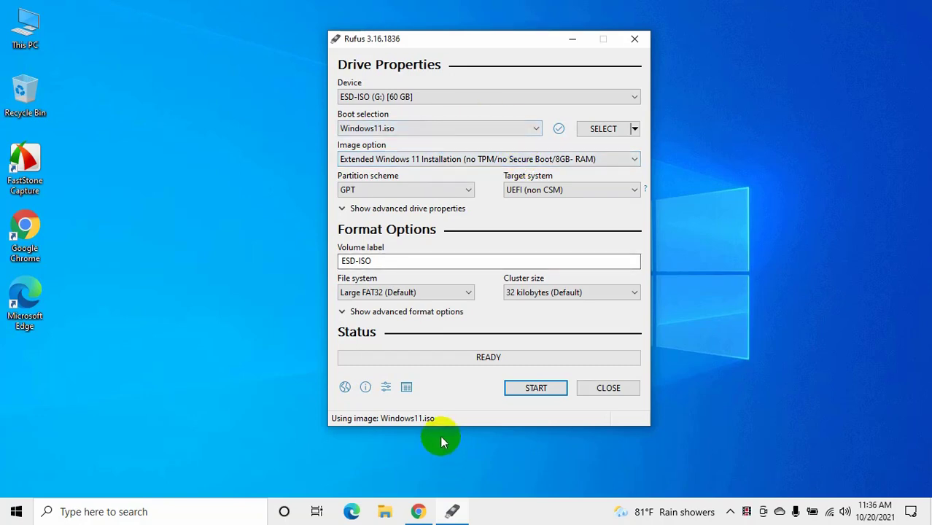
click(504, 160)
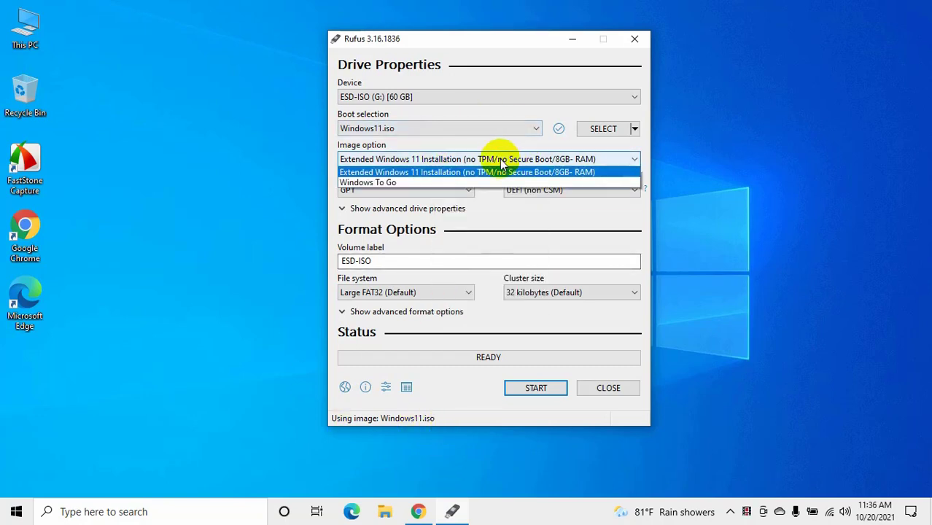
click(485, 172)
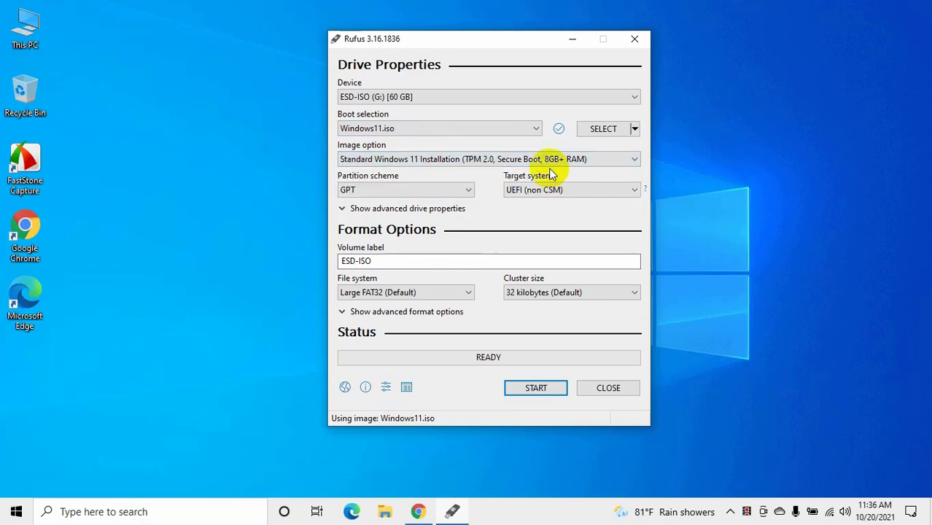
click(461, 162)
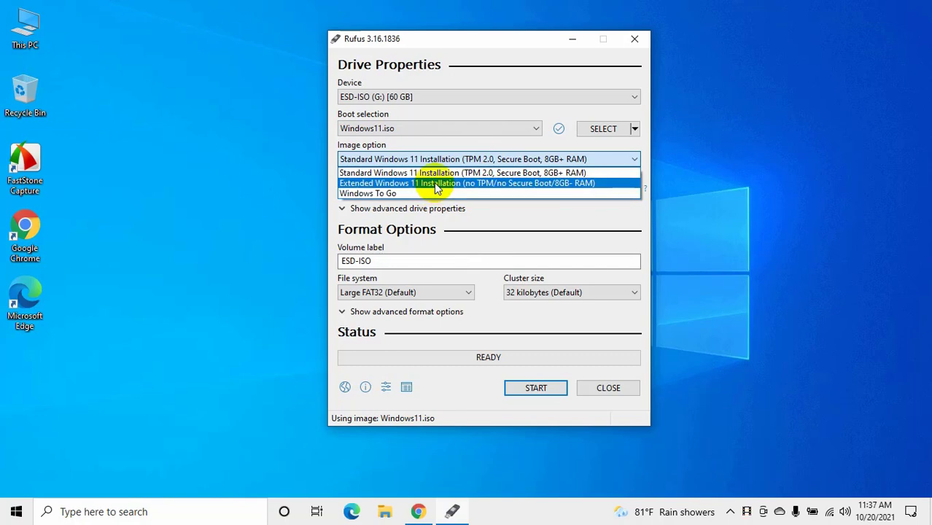
click(231, 106)
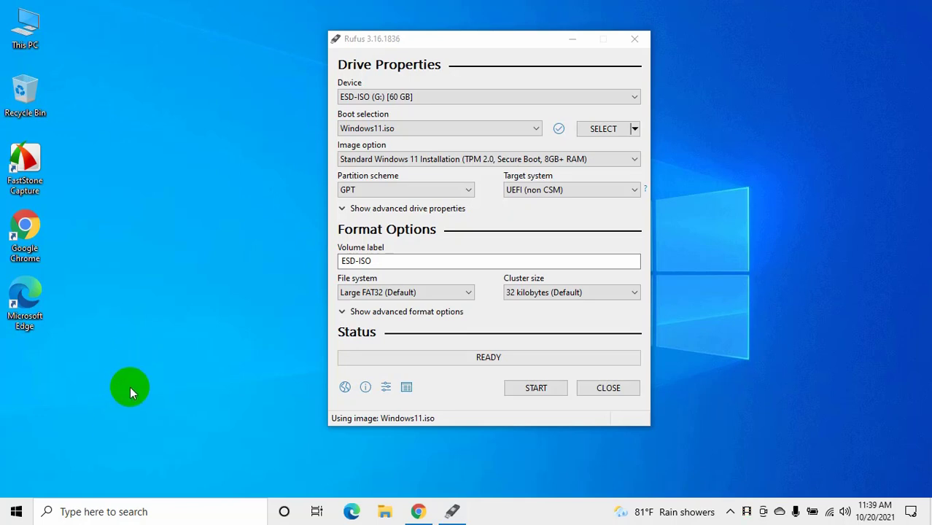
- Search Windows for "dev", open Device security, check the Security processor section for TPM, and close the window
click(77, 513)
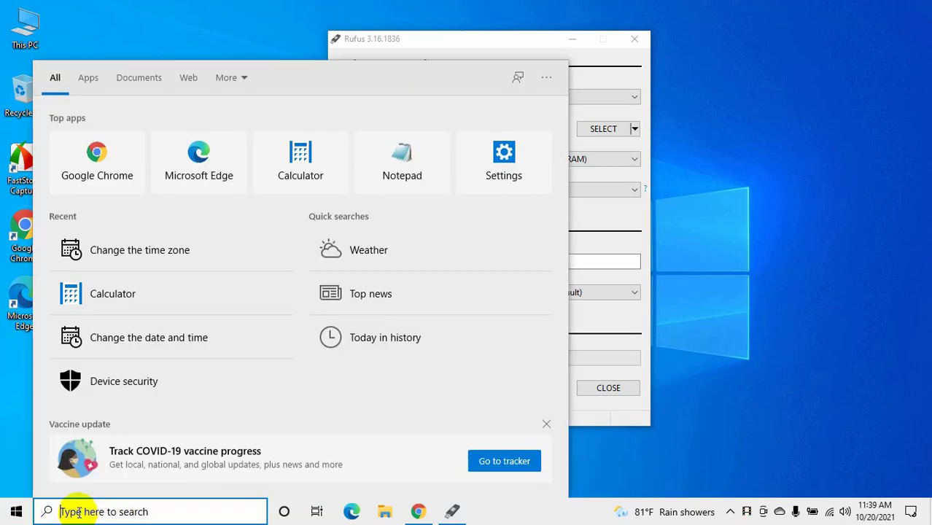
text(dev)
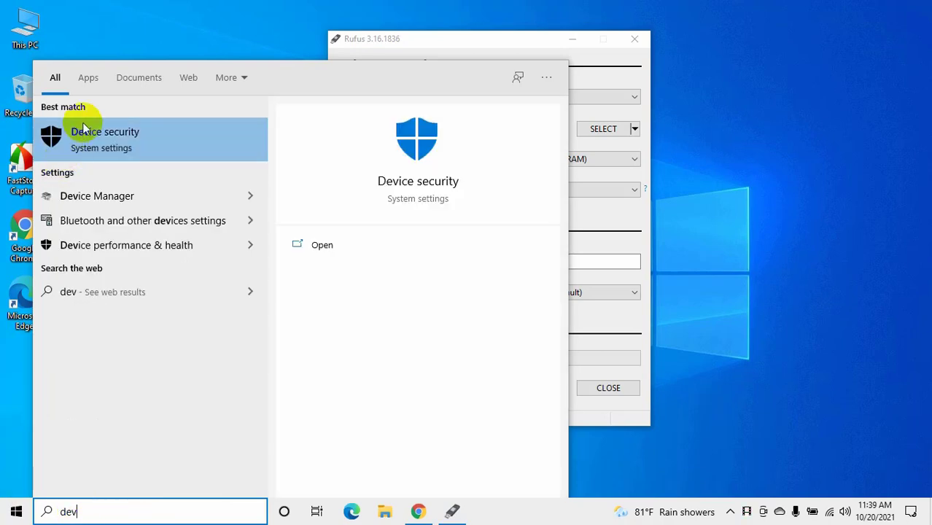
click(124, 145)
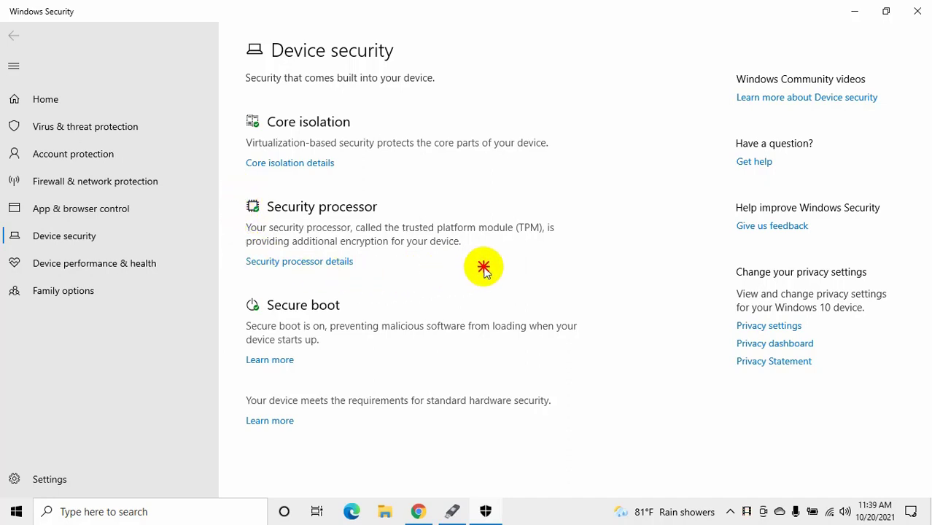
click(409, 196)
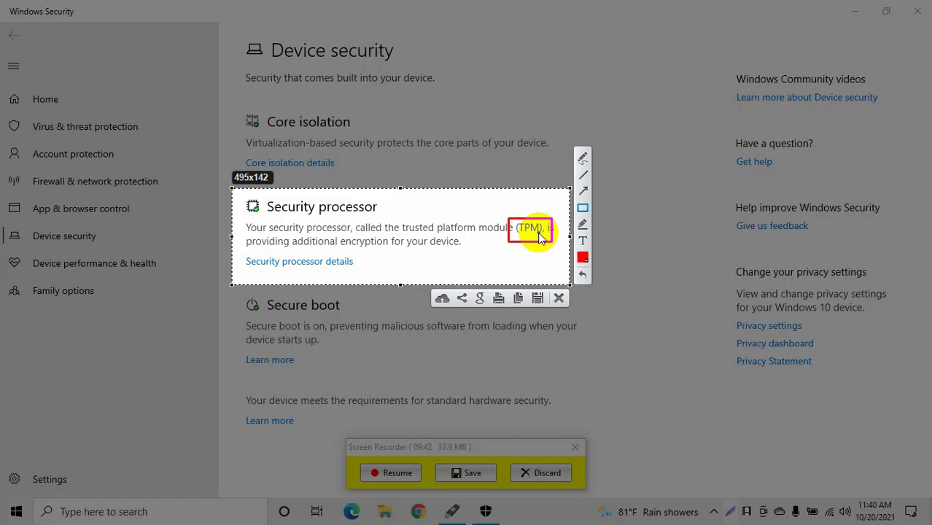
click(559, 298)
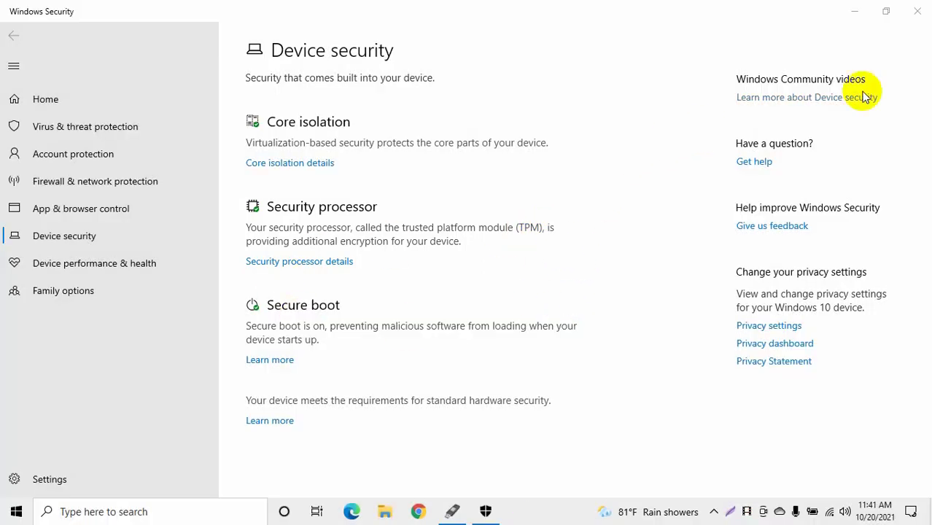
click(917, 11)
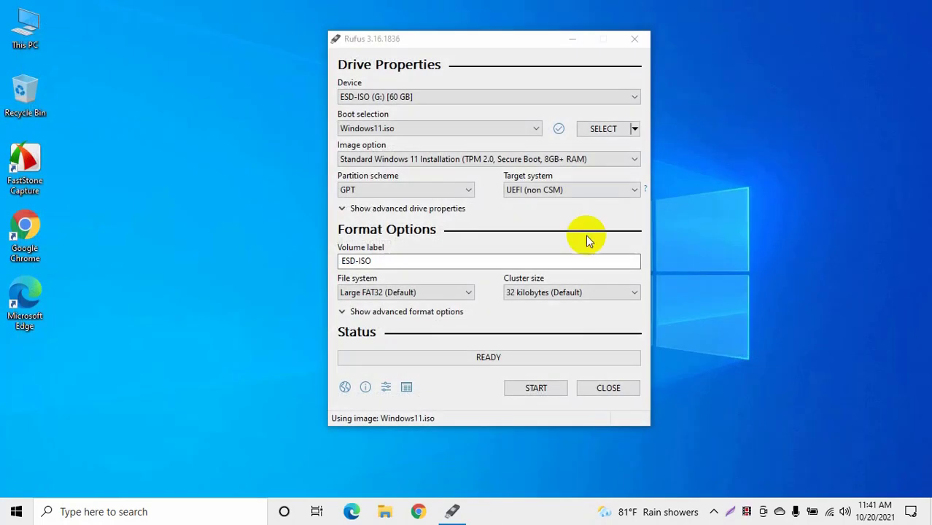
- Open Windows Settings, search for "windows", and reach Device security through Windows Security settings
click(911, 512)
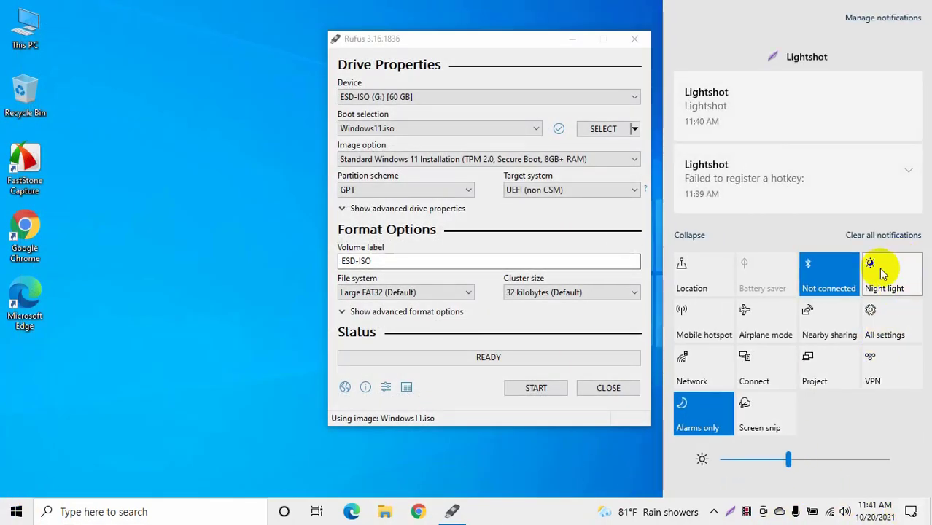
click(912, 335)
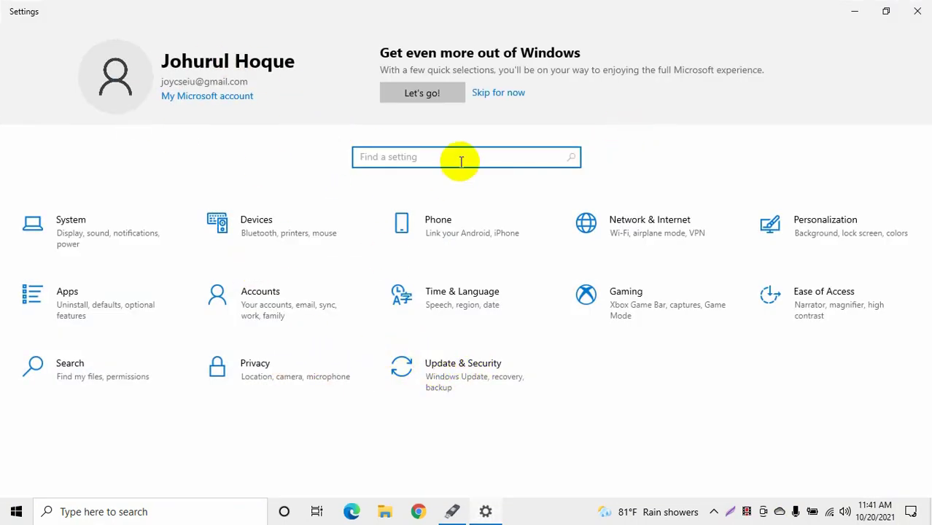
click(371, 156)
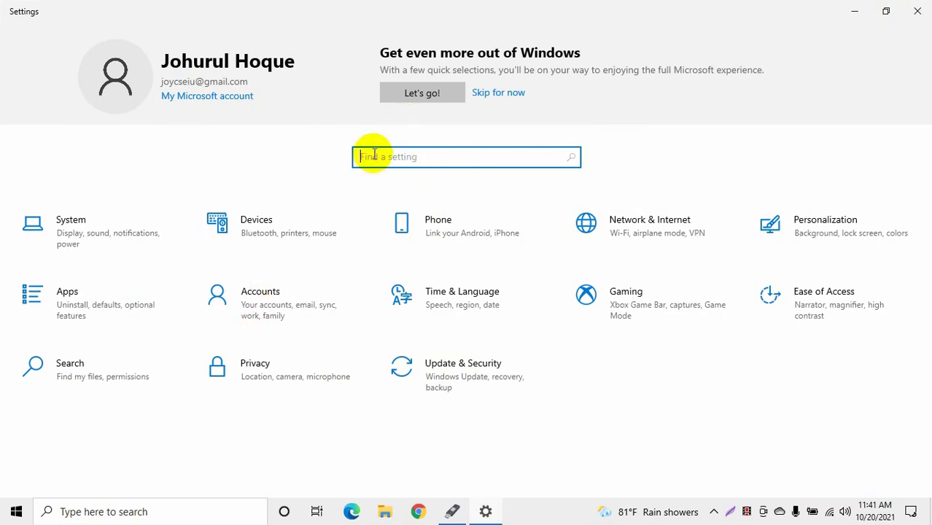
text(windows)
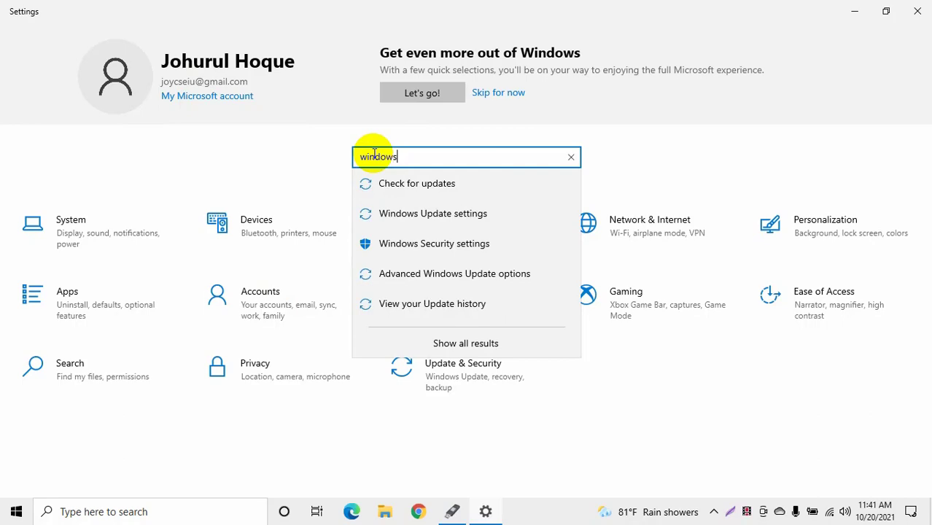
click(500, 246)
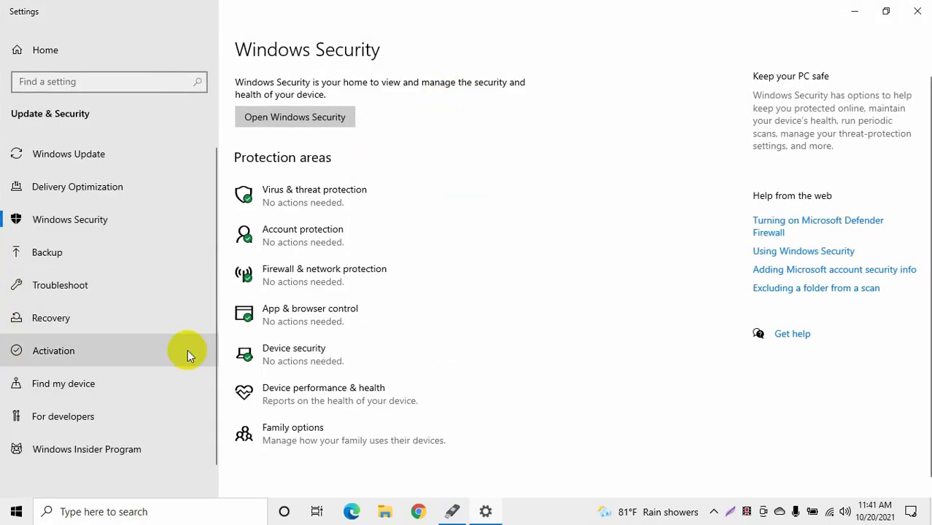
click(293, 353)
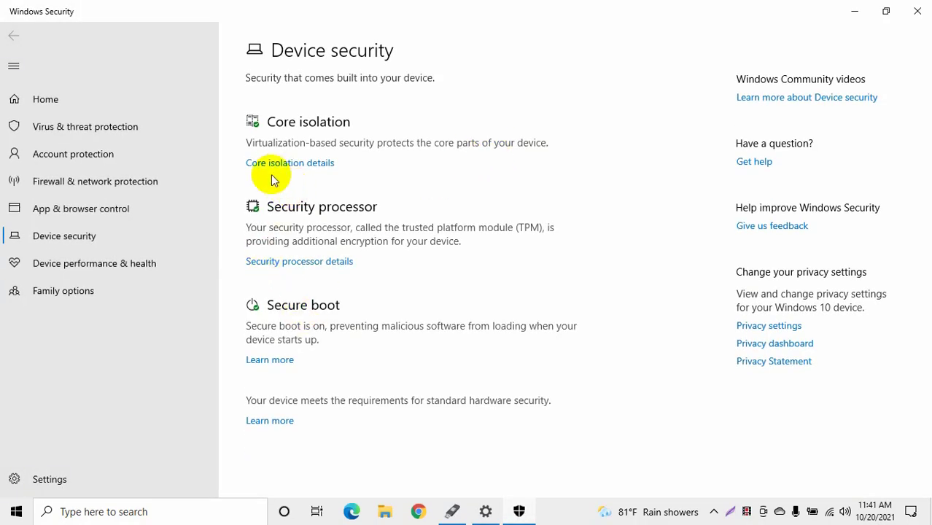
- Highlight the Security processor section with a Lightshot selection, dismiss the selection, and close Windows Security and Settings
click(730, 511)
drag(233, 184, 588, 284)
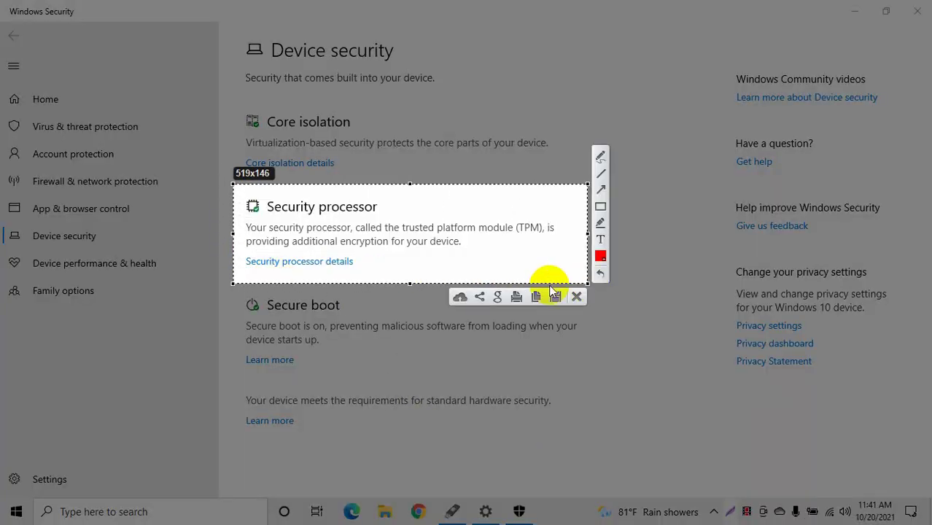
click(576, 297)
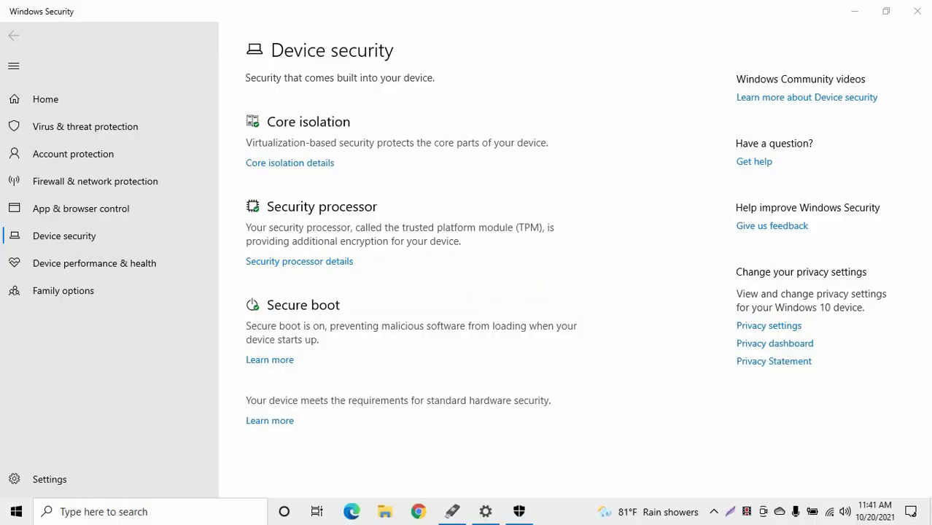
click(918, 11)
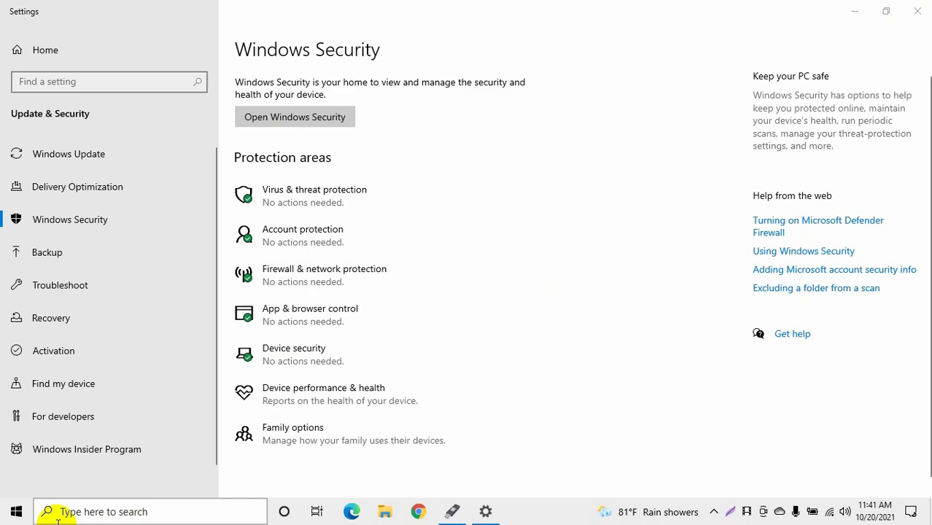
click(917, 11)
- Reopen Device security with a Windows search for "dev", highlight the Security processor section in Lightshot, and close both
click(78, 512)
text(dev)
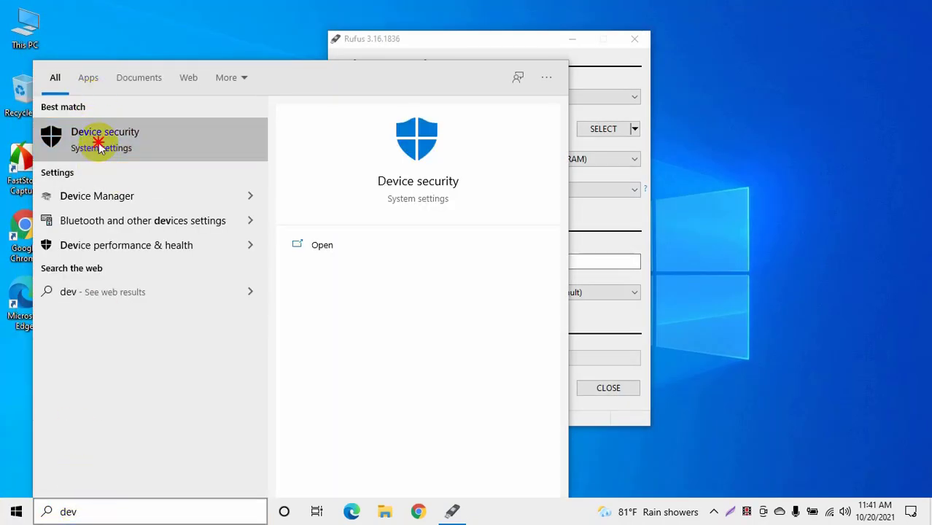
click(99, 142)
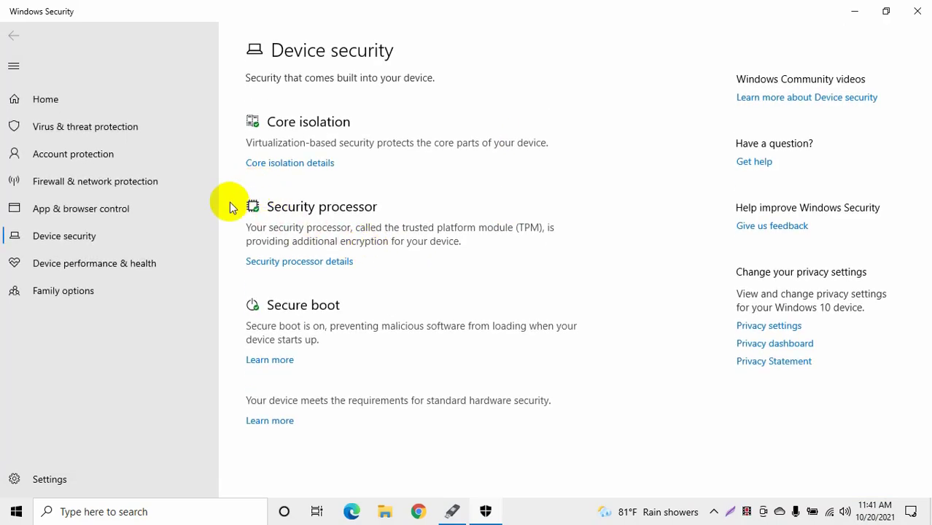
click(730, 512)
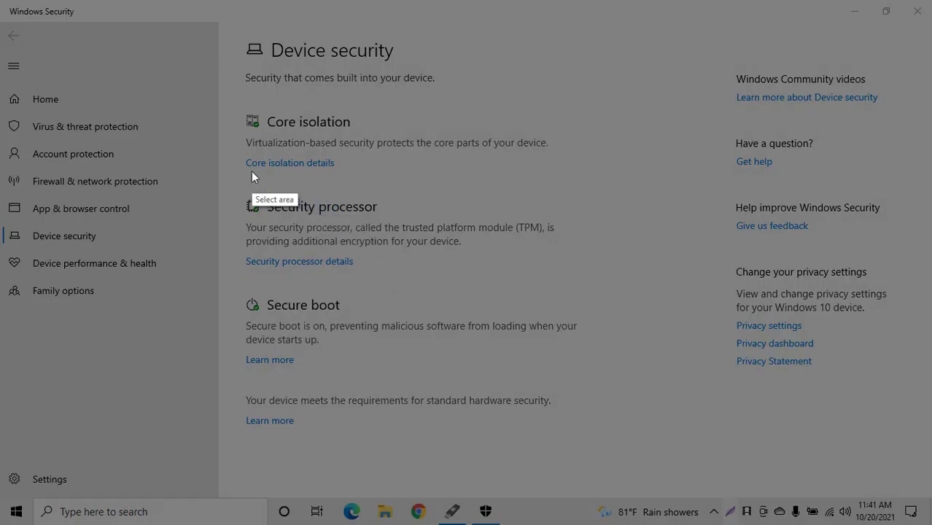
drag(219, 181, 589, 284)
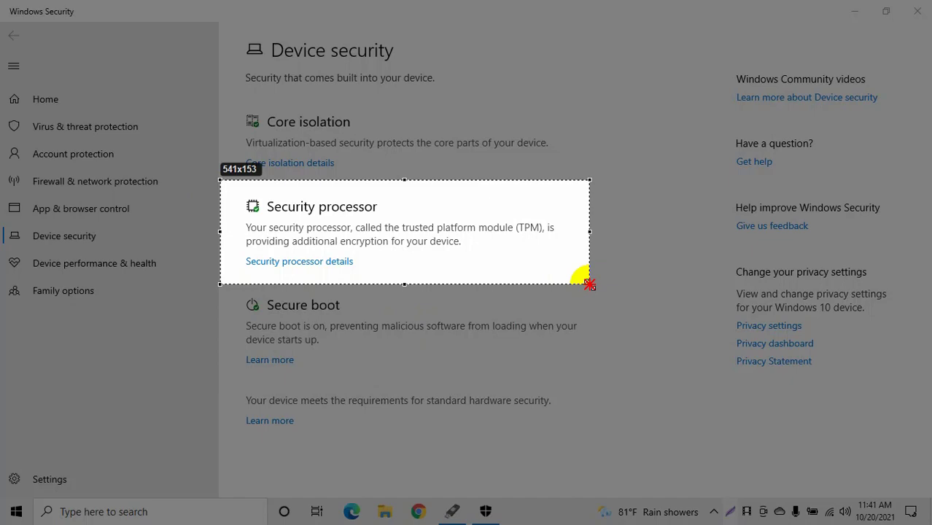
drag(589, 285, 589, 284)
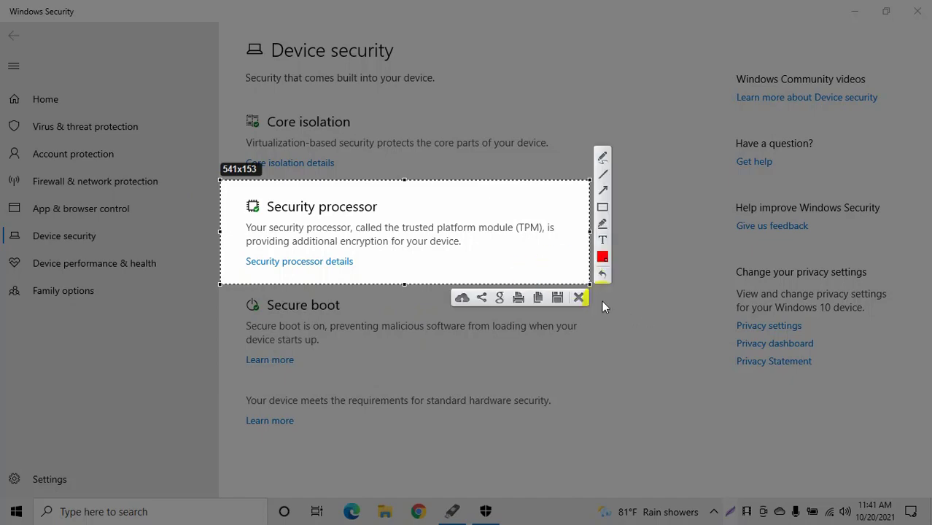
click(576, 297)
click(916, 11)
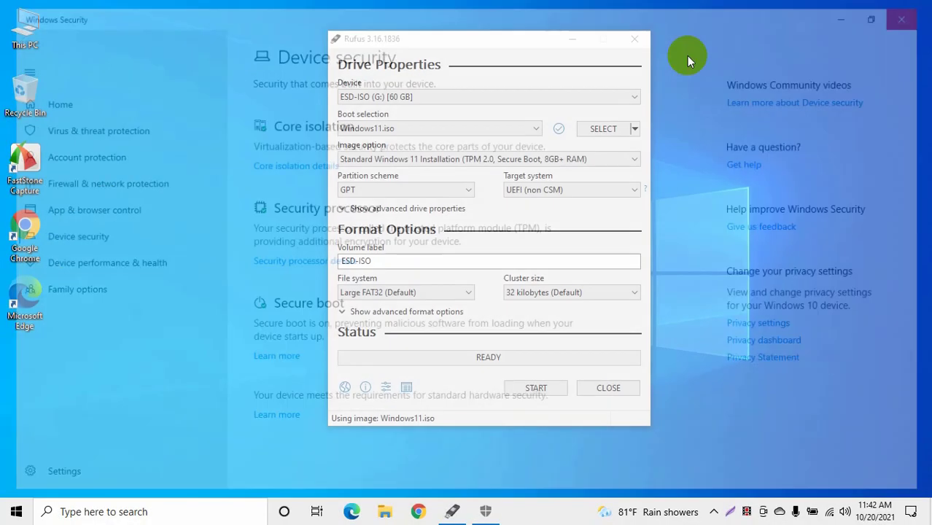
- Switch the image option to Extended Windows 11 Installation and read its description before restoring Standard Windows 11 Installation
click(454, 159)
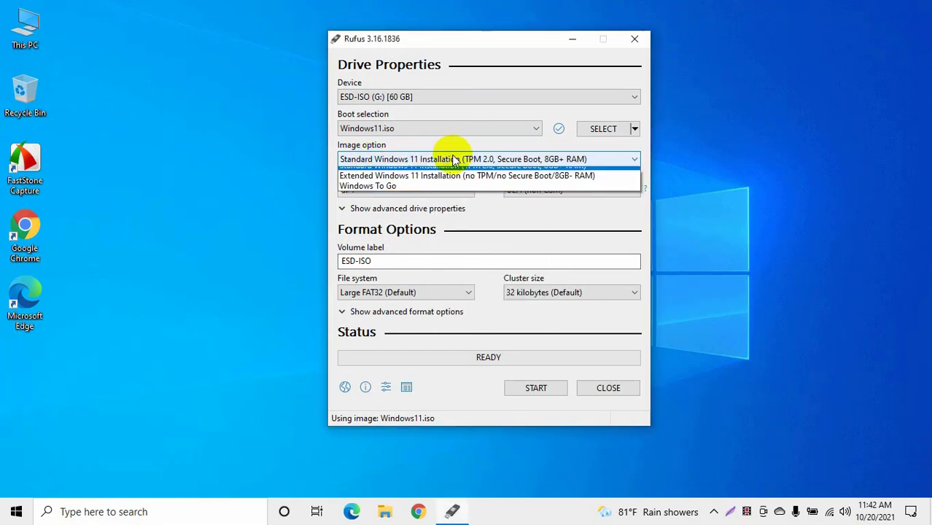
click(408, 182)
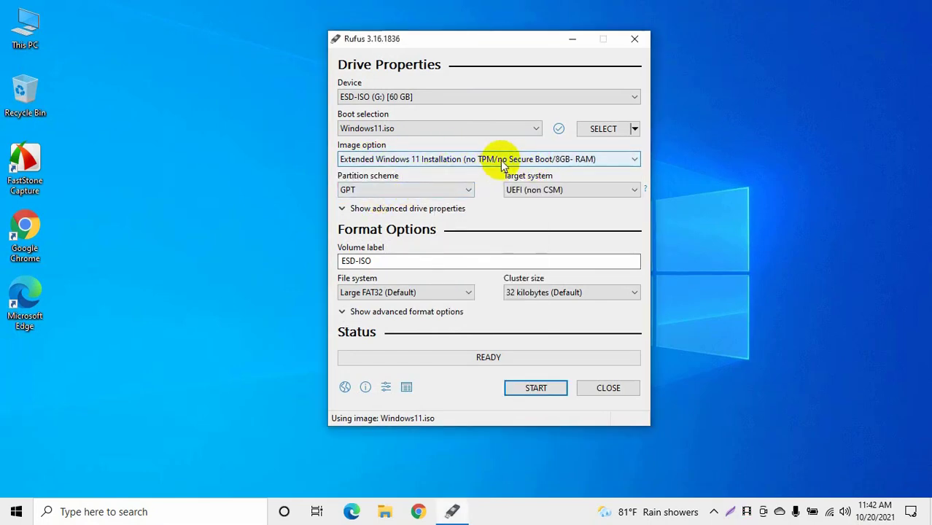
mouse_move(481, 163)
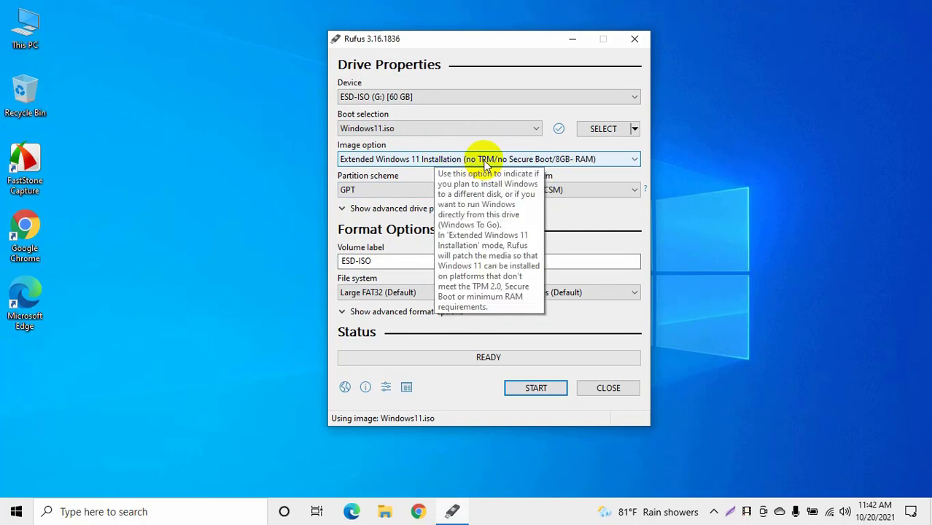
click(431, 159)
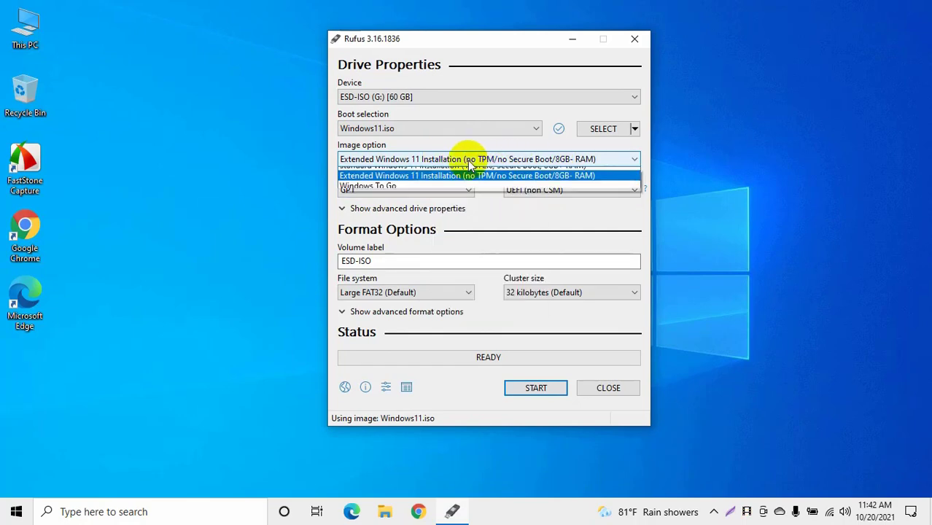
click(447, 173)
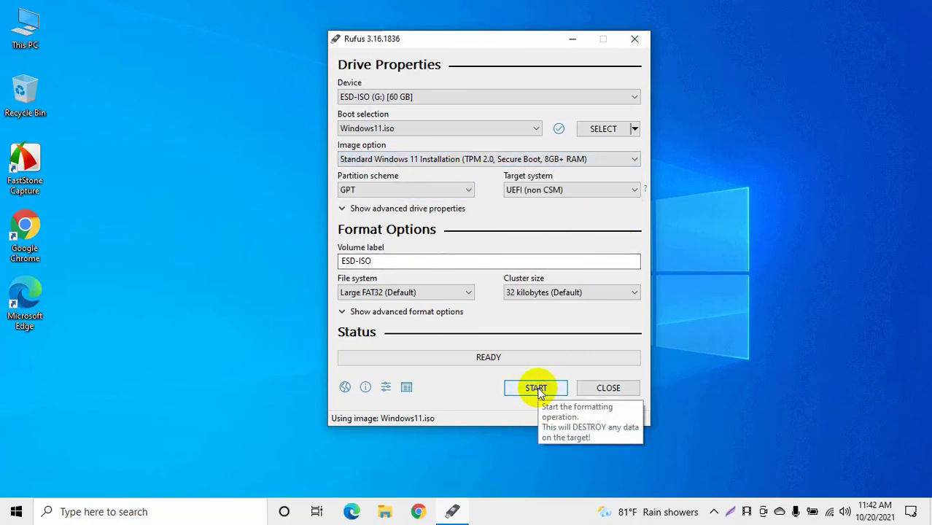
- Set the file system to NTFS and review the image options, keeping Standard Windows 11 Installation selected
click(380, 294)
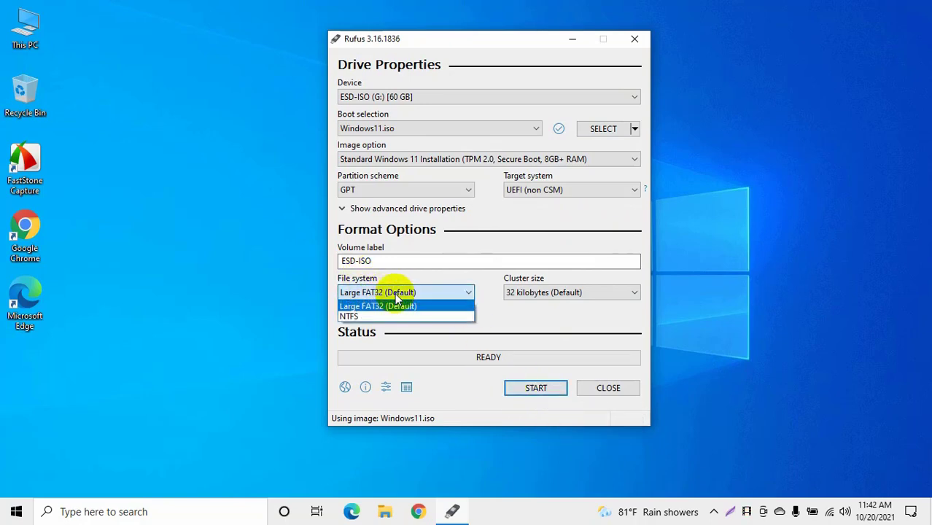
click(356, 317)
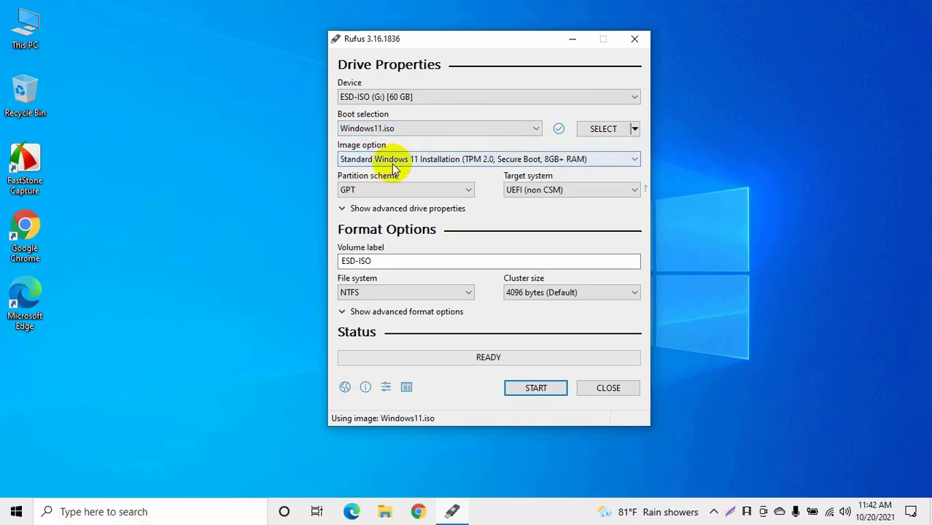
click(478, 160)
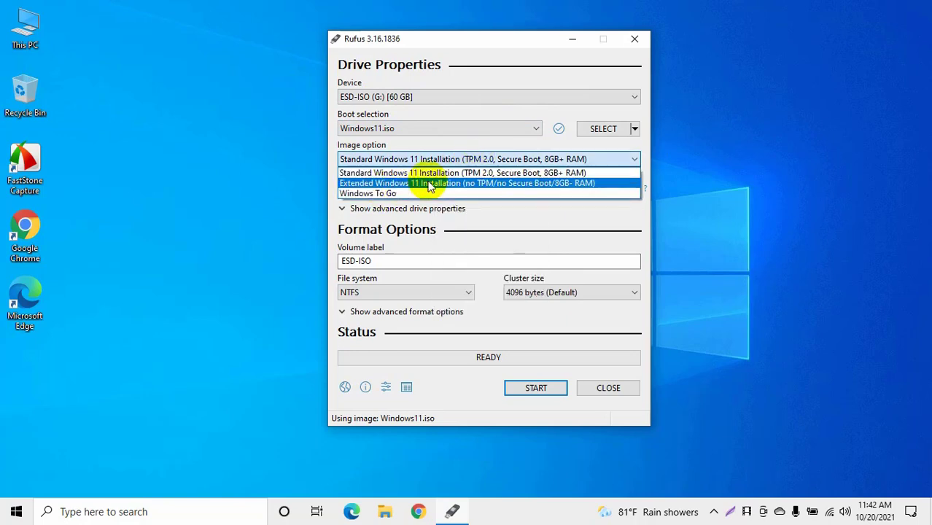
click(430, 140)
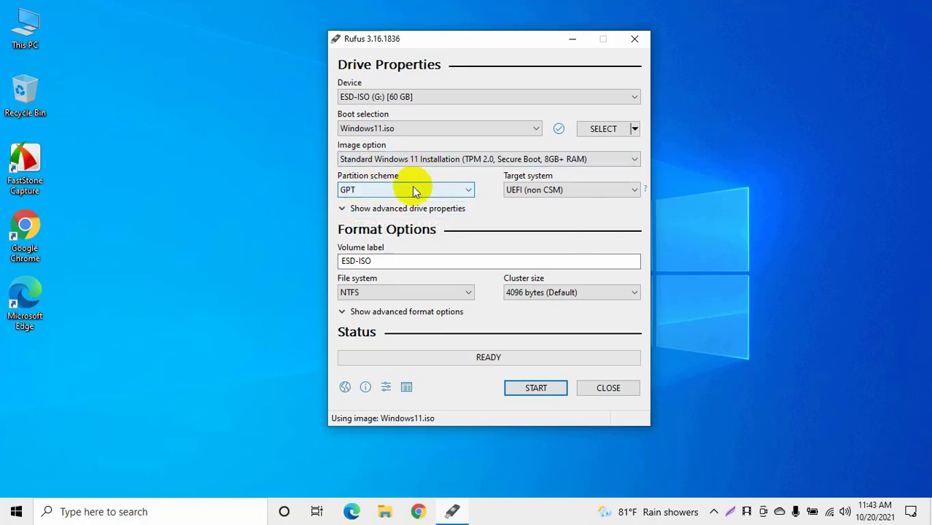
- Start writing Windows11.iso to the ESD-ISO (G:) drive and accept erasing all data on it
mouse_move(479, 164)
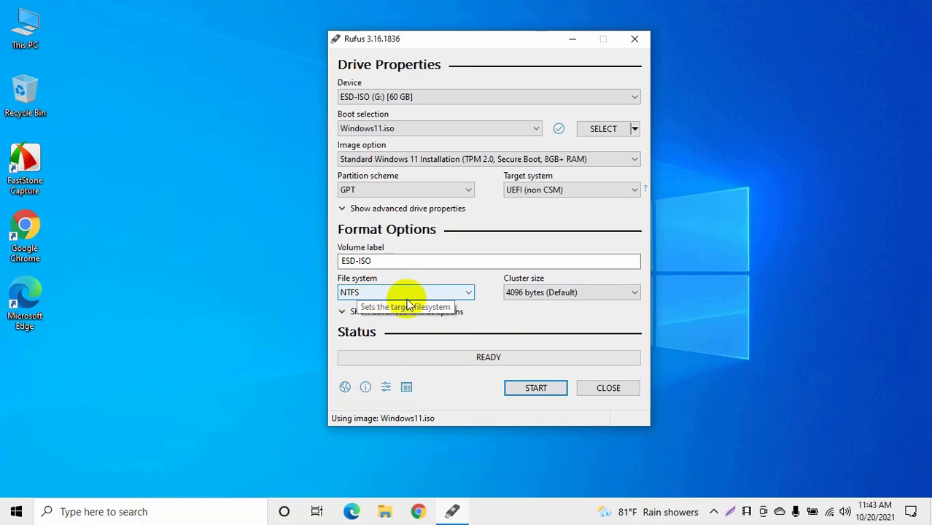
click(521, 398)
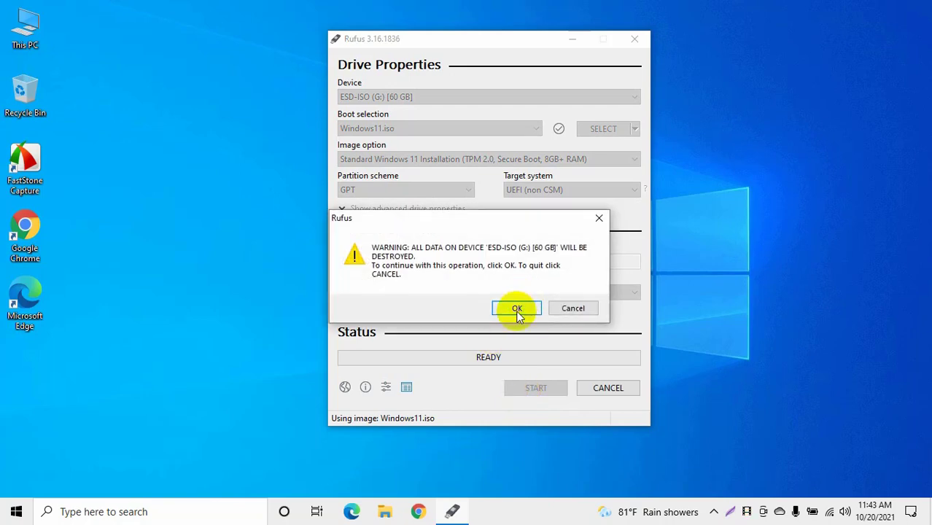
click(517, 308)
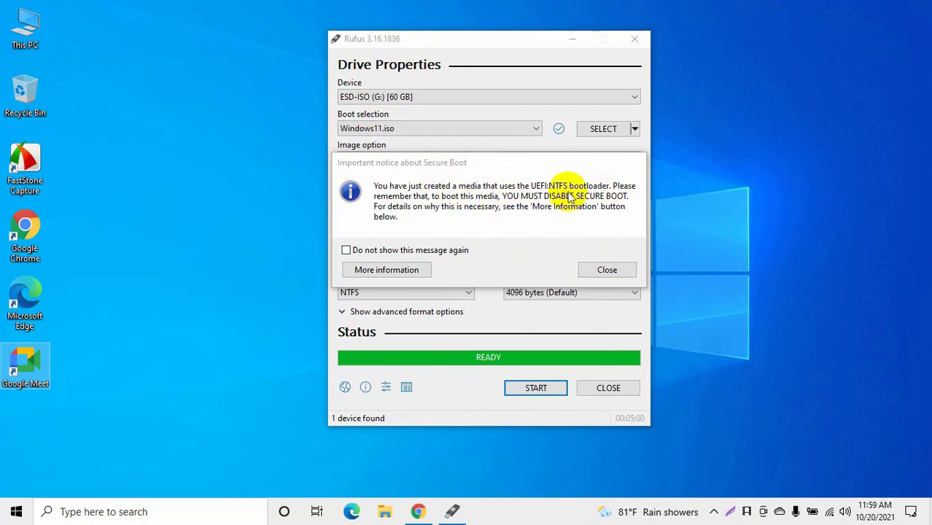
- Dismiss the Secure Boot notice and close Rufus
click(195, 214)
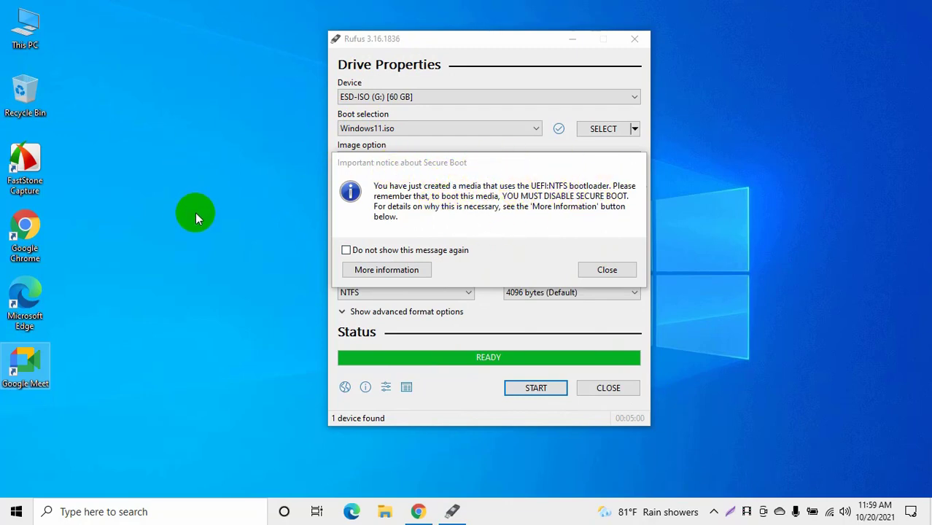
click(609, 271)
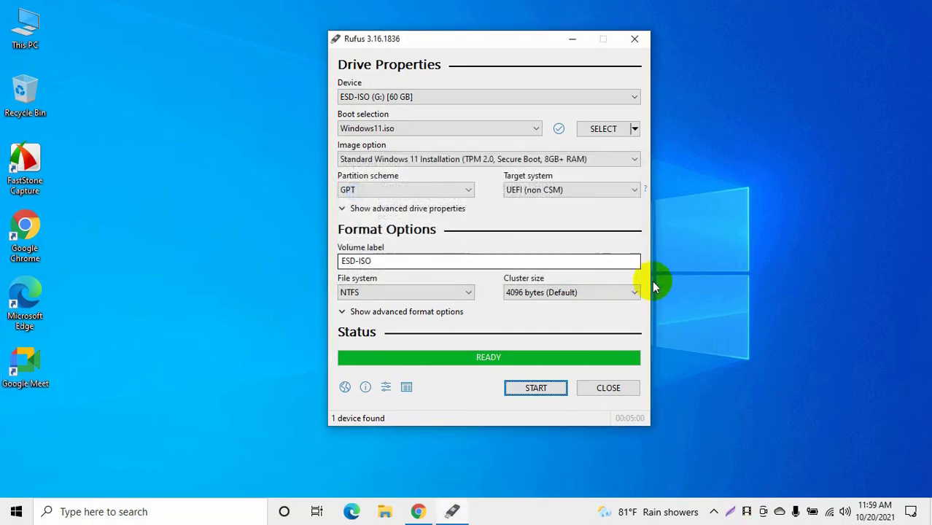
click(608, 388)
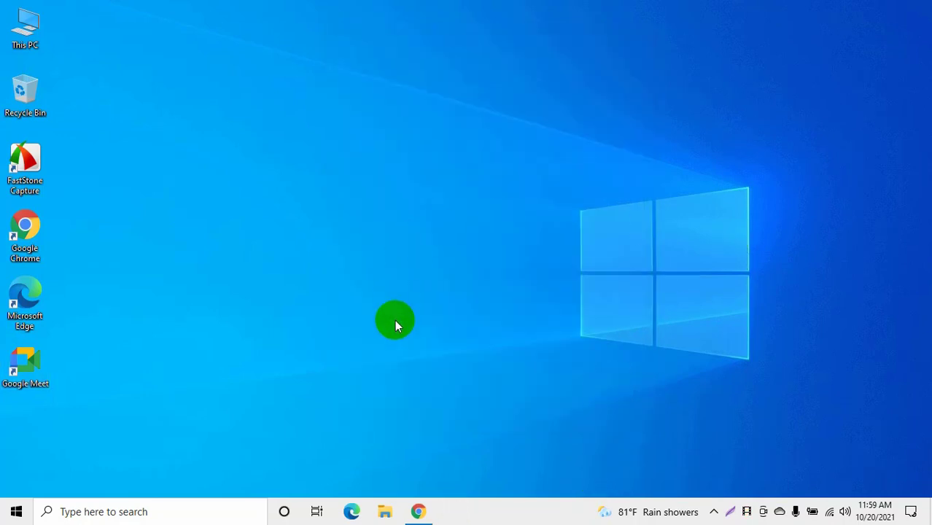